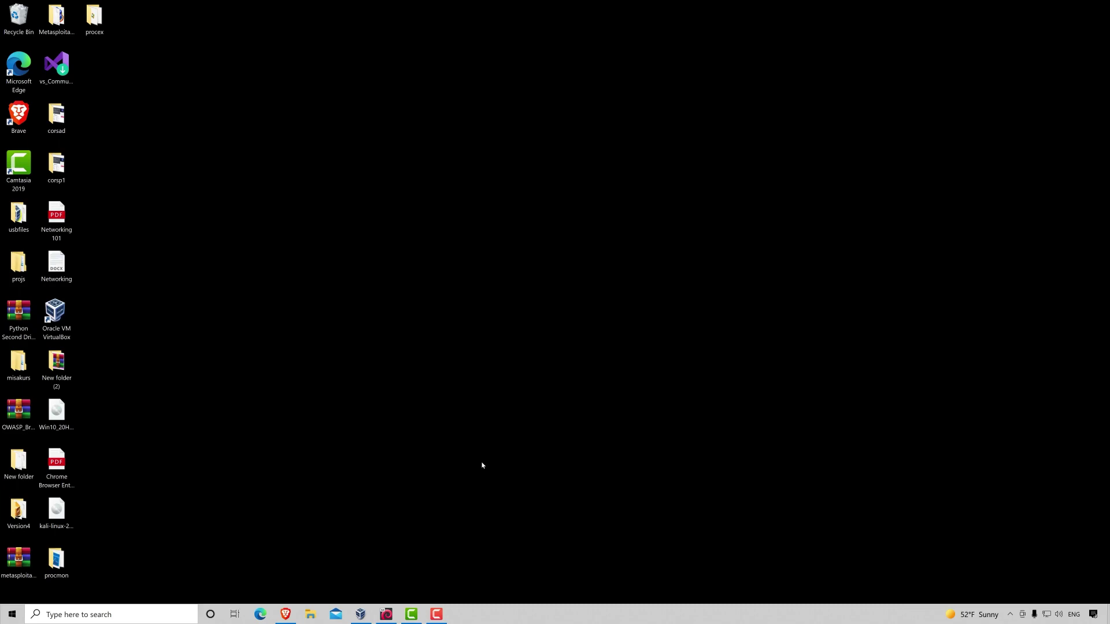
# Check the docs page address in the browser and confirm the title shows Process Explorer v16.43
pyautogui.click(285, 613)
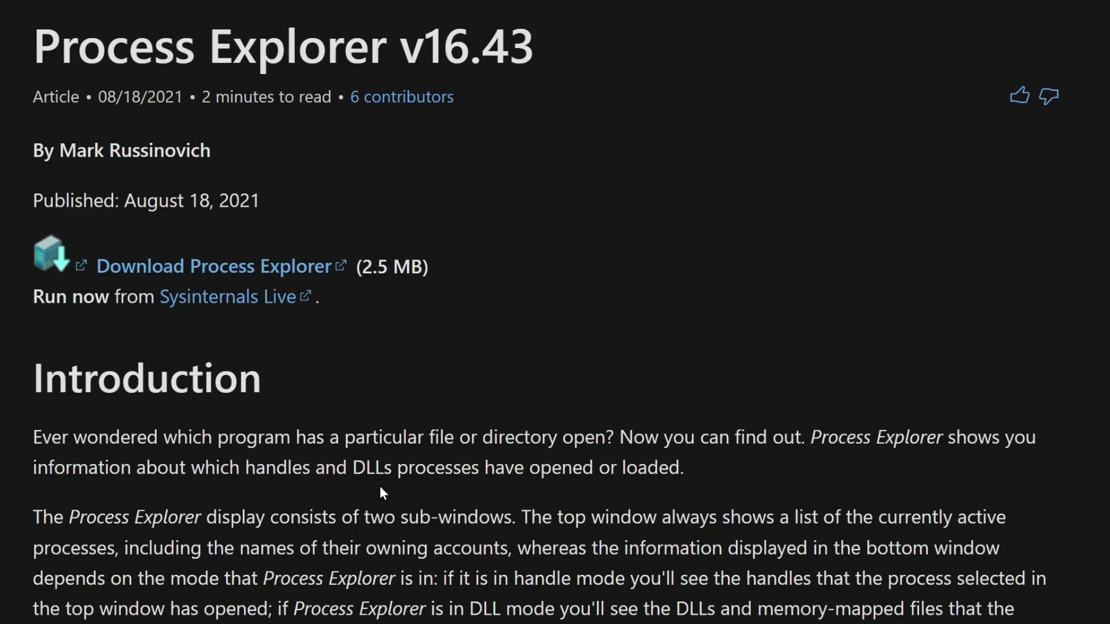
pyautogui.moveTo(732, 60); pyautogui.dragTo(210, 83)
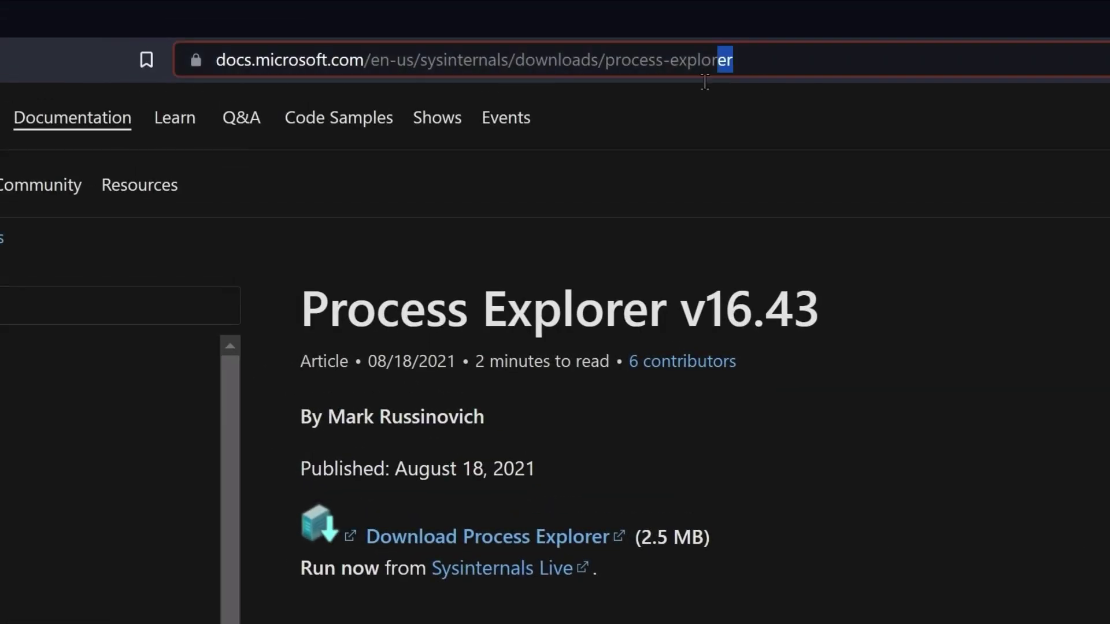
pyautogui.click(720, 151)
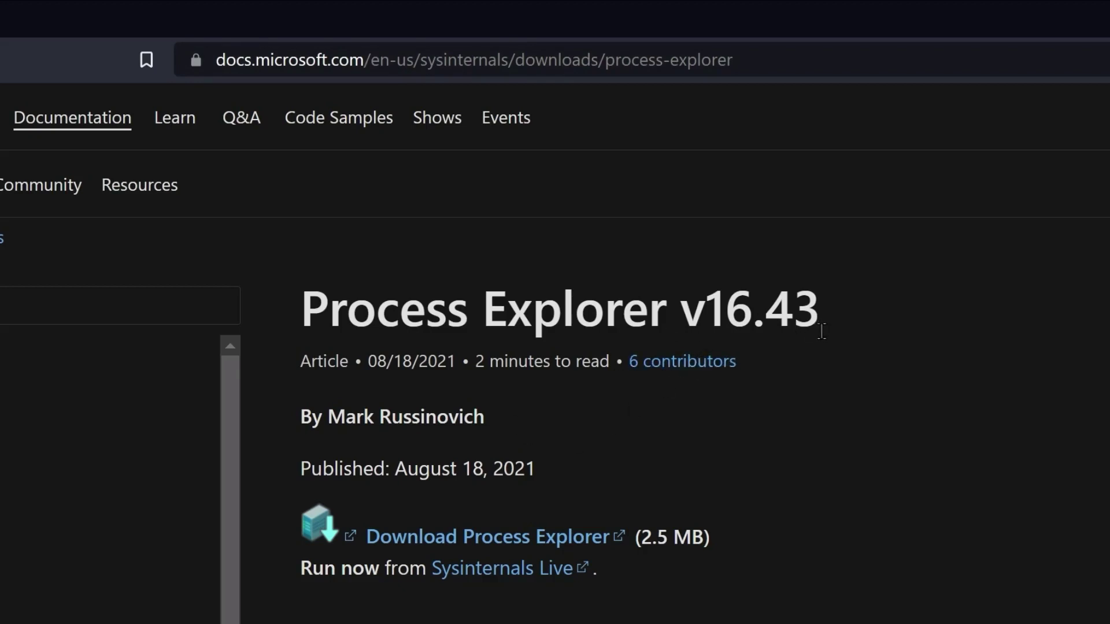
pyautogui.moveTo(830, 307); pyautogui.dragTo(700, 321)
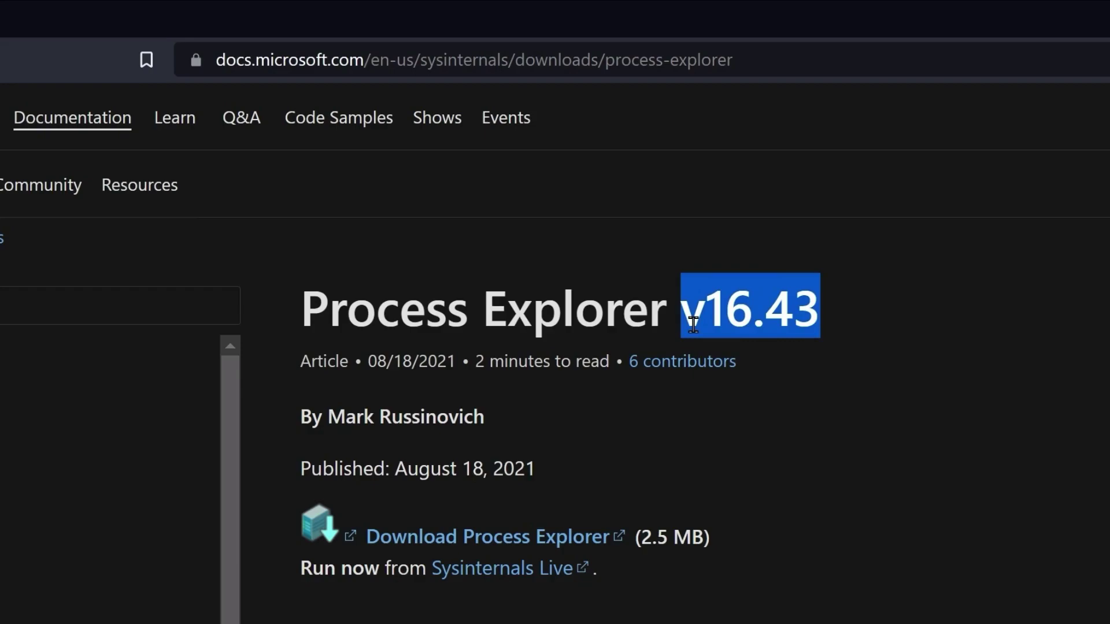
pyautogui.click(866, 346)
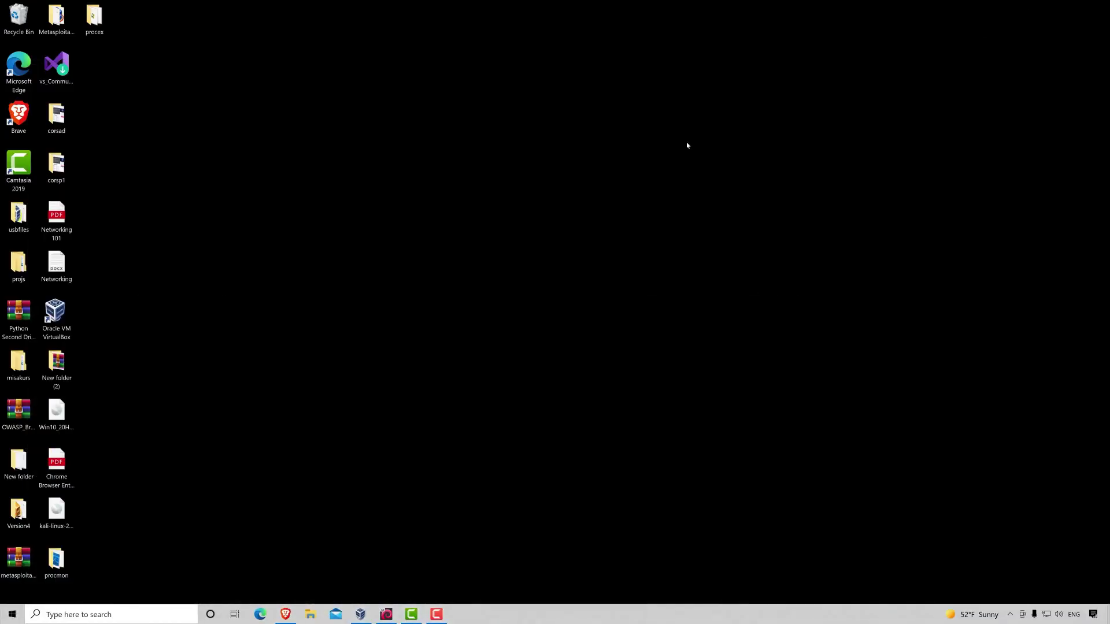
# Open the procex folder and select the procexp64 application
pyautogui.doubleClick(93, 19)
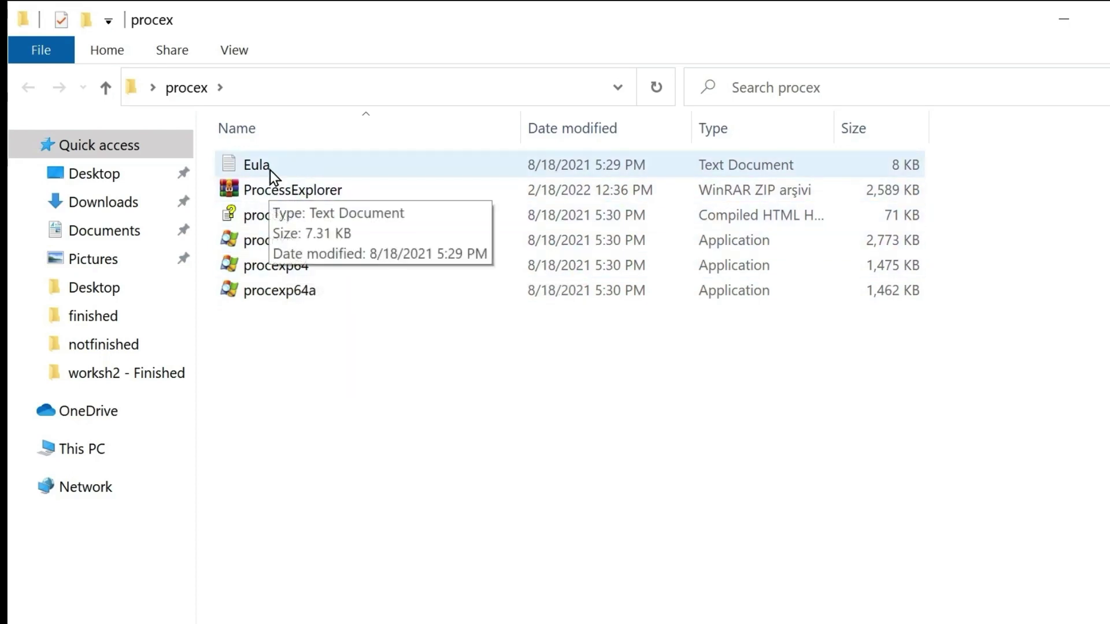
pyautogui.click(278, 266)
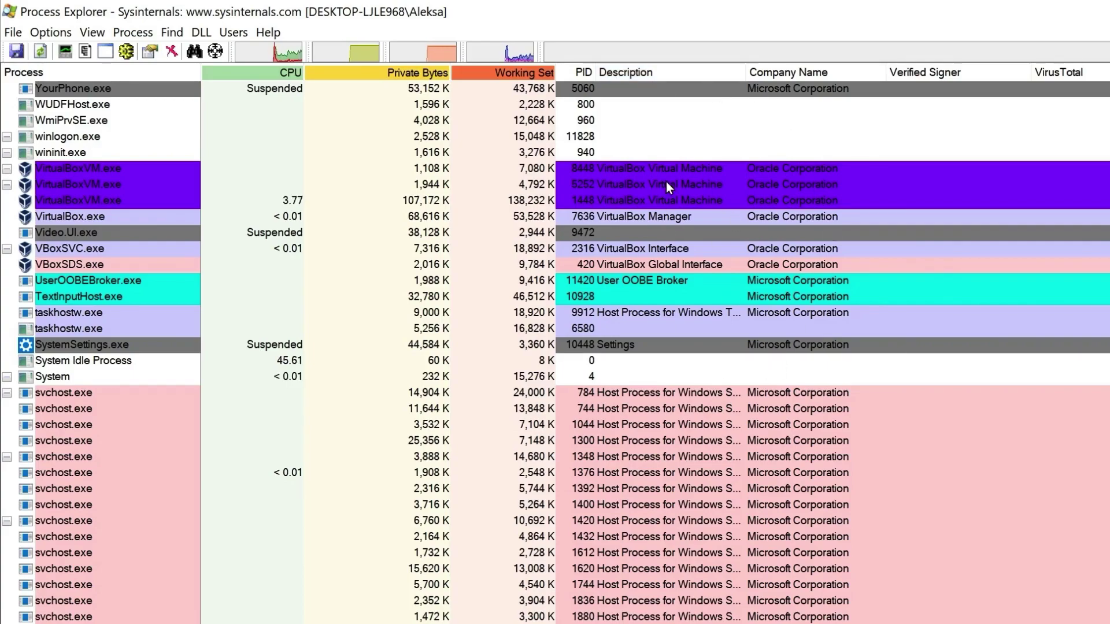
# Scroll through the running process list to review the color-highlighted entries
pyautogui.scroll(-20, 163, 356)
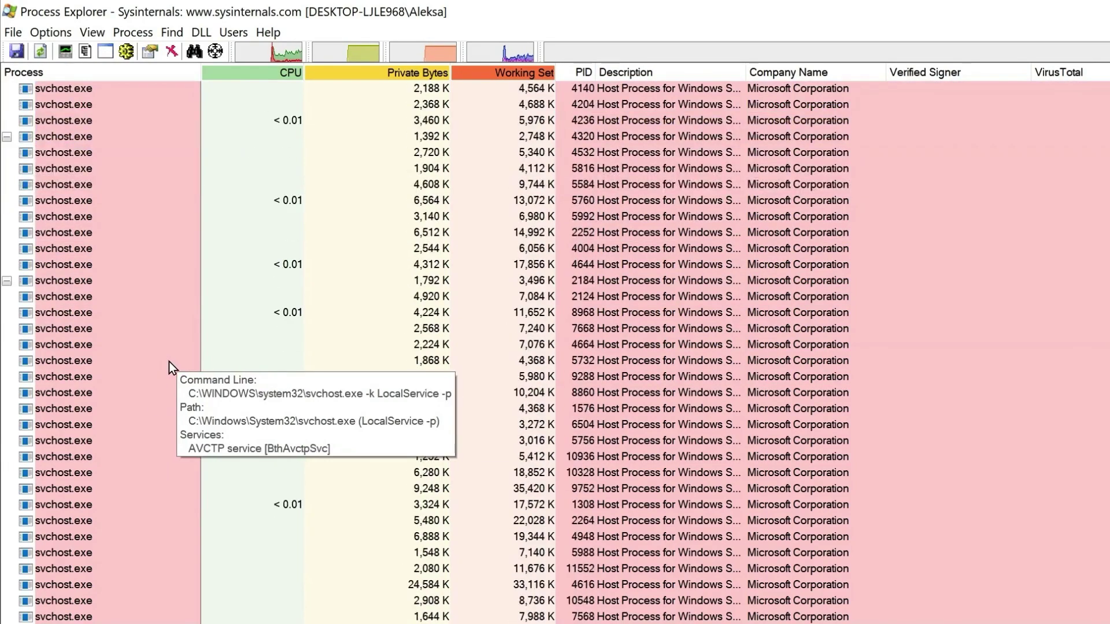
pyautogui.scroll(-10, 174, 365)
pyautogui.scroll(15, 178, 366)
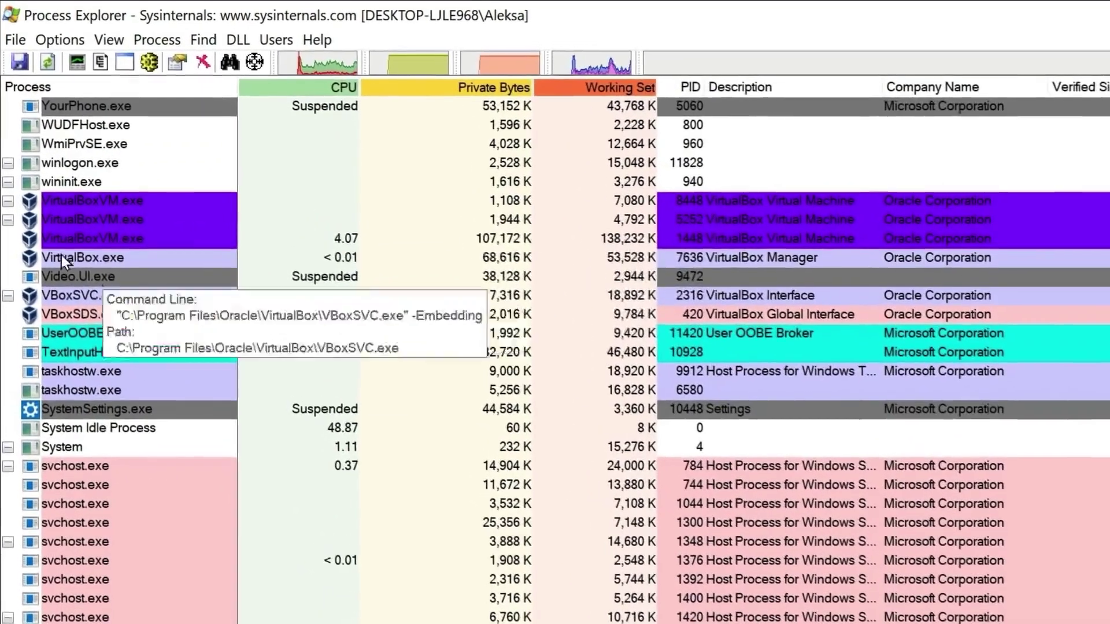
pyautogui.moveTo(74, 207)
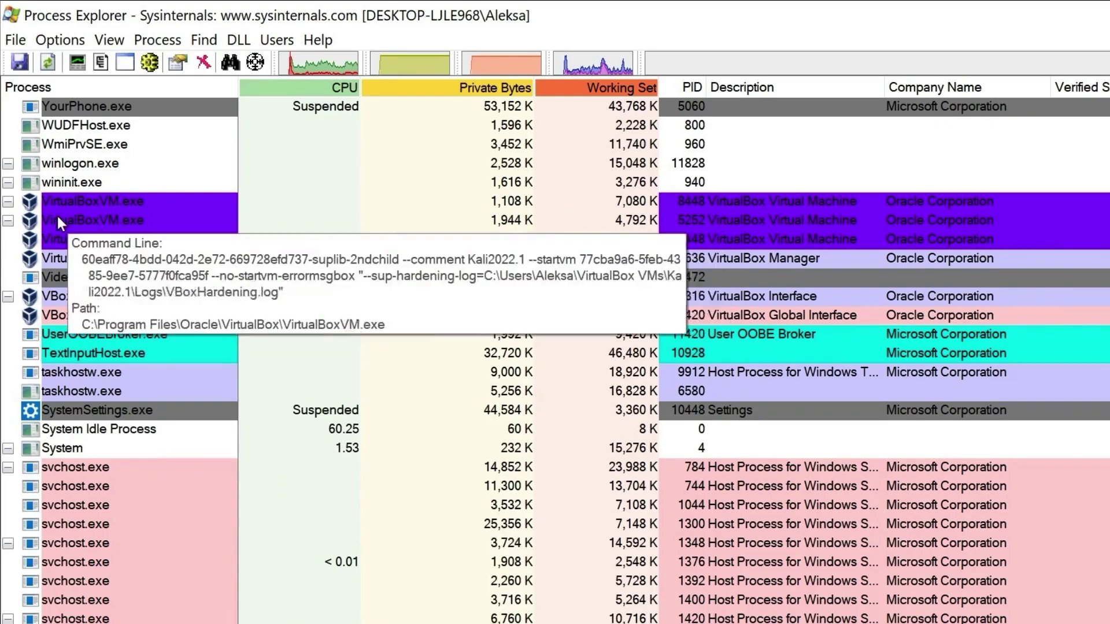
pyautogui.moveTo(127, 213)
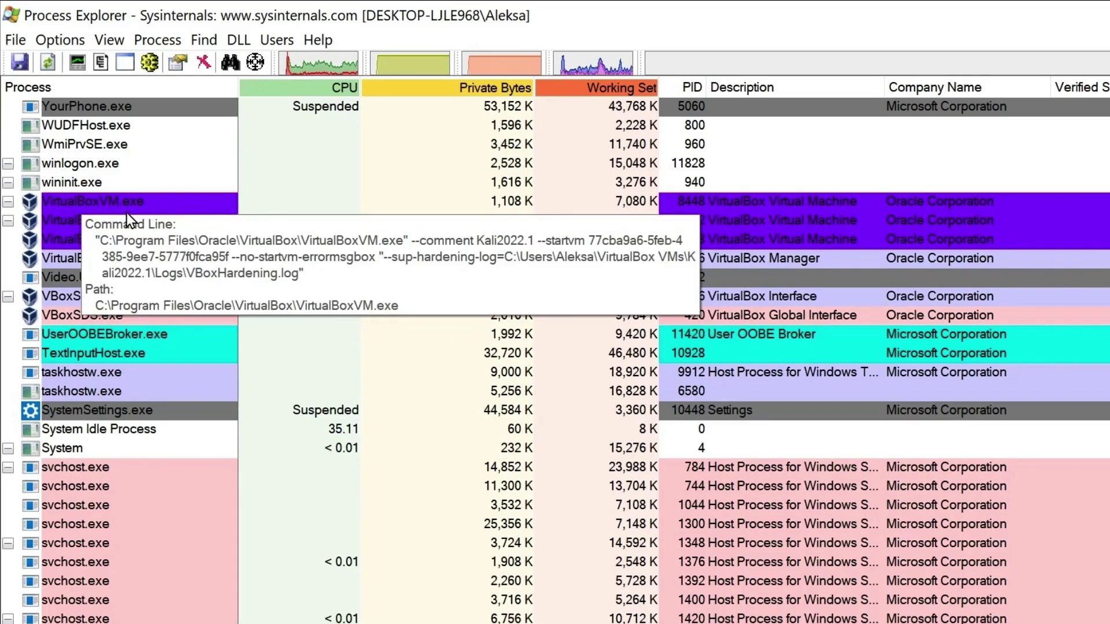
pyautogui.scroll(-10, 96, 335)
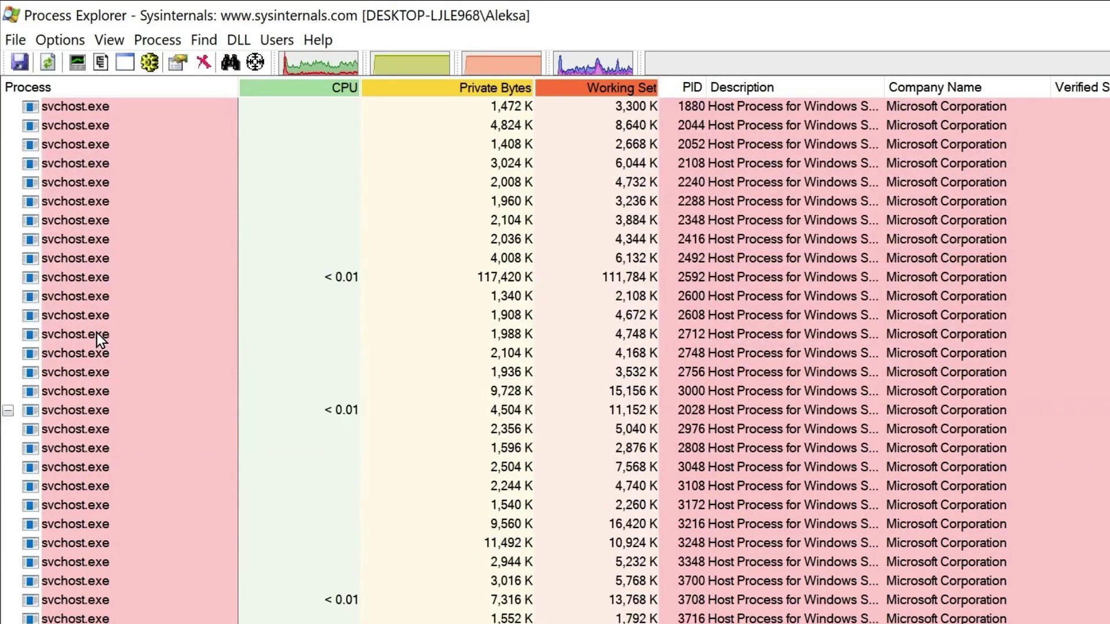
pyautogui.scroll(-12, 96, 332)
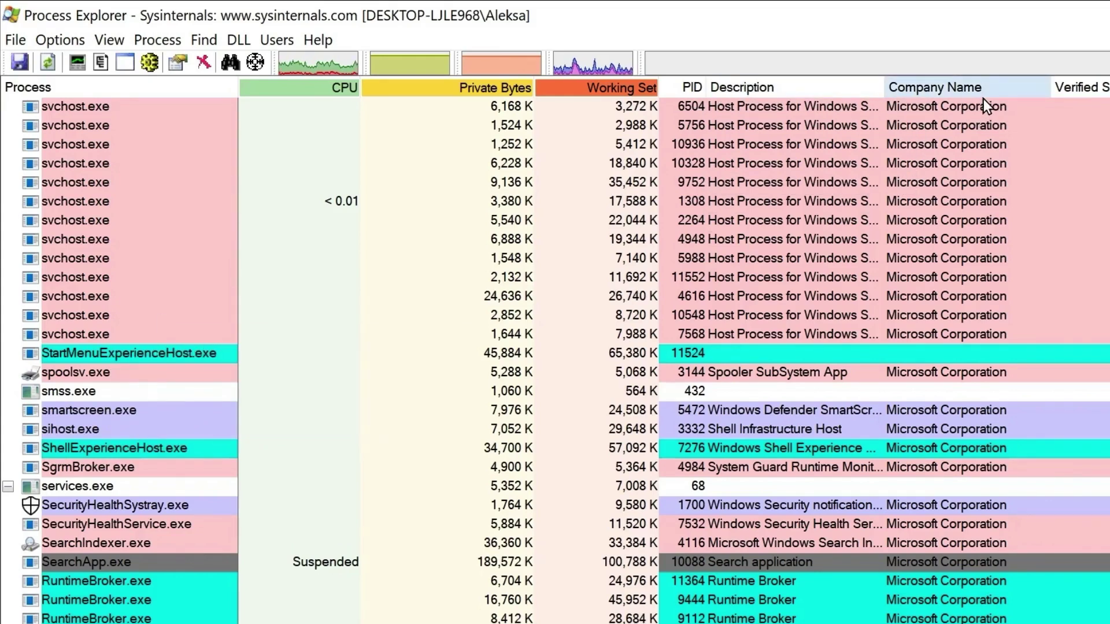
pyautogui.scroll(5, 990, 341)
pyautogui.scroll(20, 990, 341)
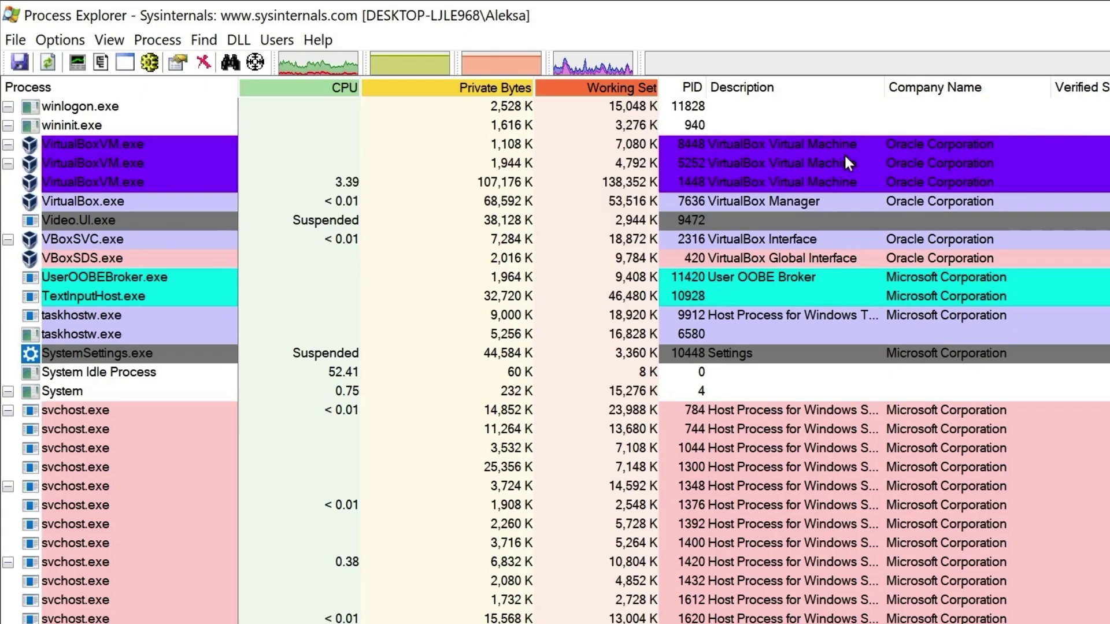
pyautogui.moveTo(94, 165)
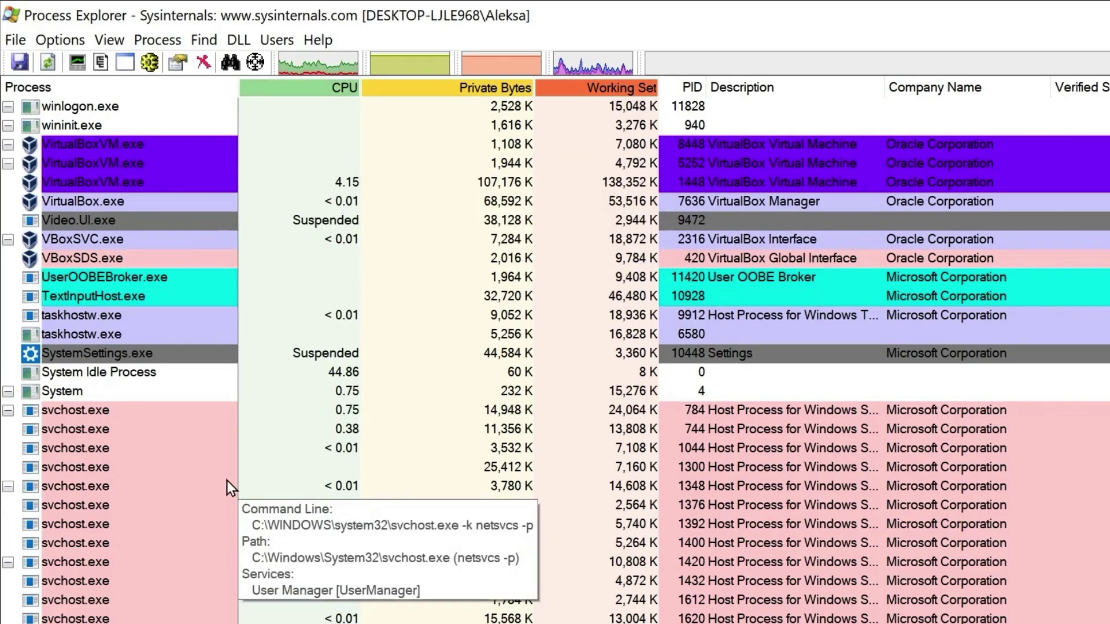
pyautogui.moveTo(231, 513)
pyautogui.scroll(-4, 248, 605)
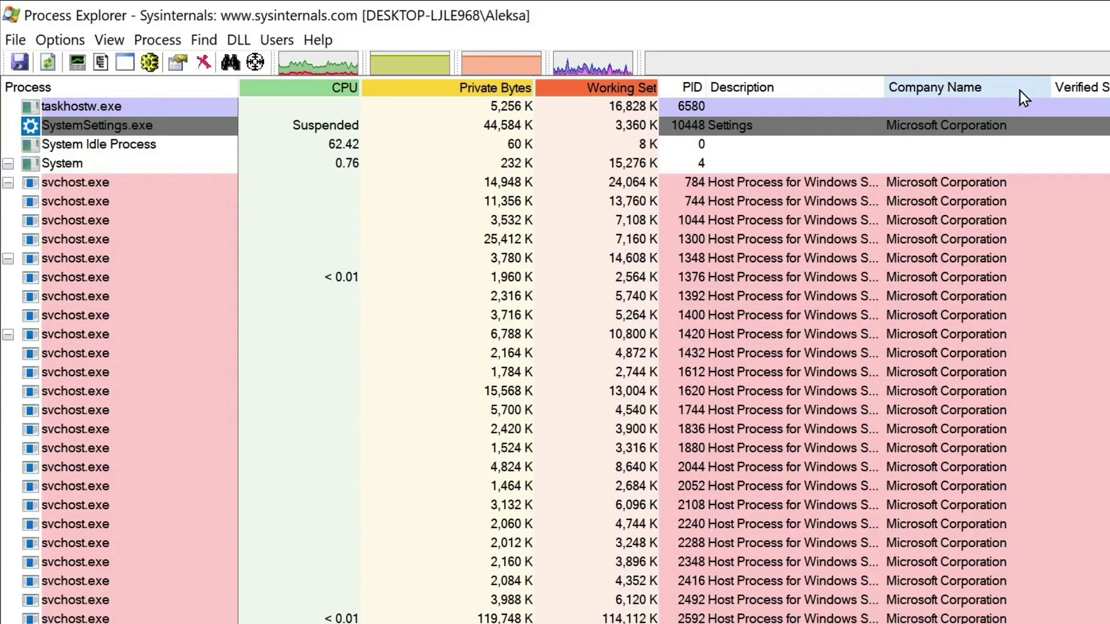
pyautogui.scroll(-10, 938, 254)
pyautogui.scroll(-9, 994, 429)
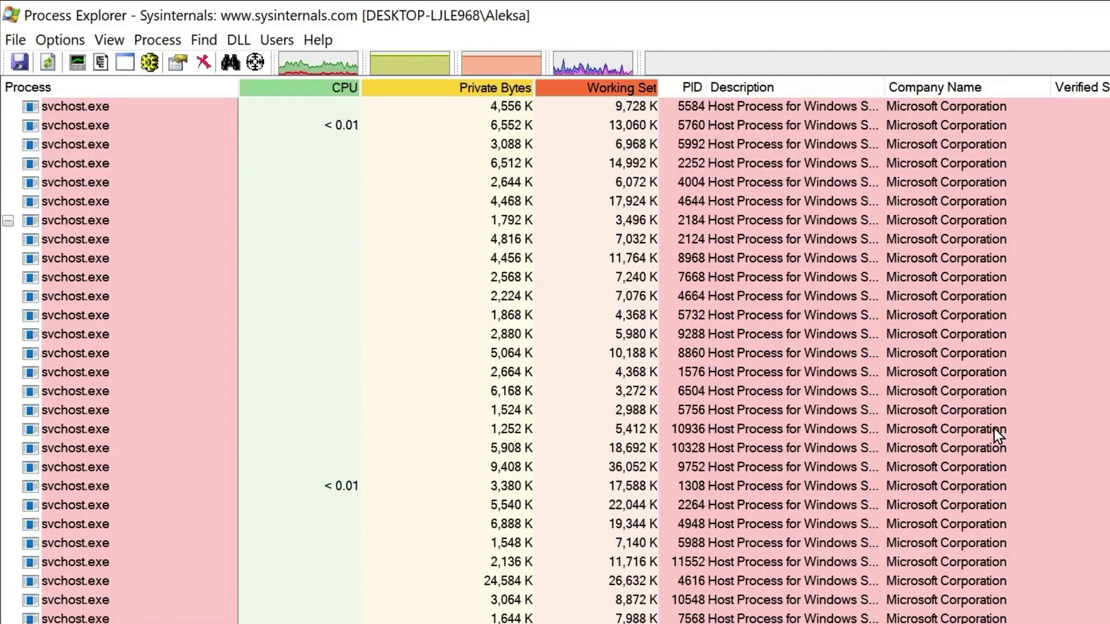
pyautogui.scroll(-4, 994, 429)
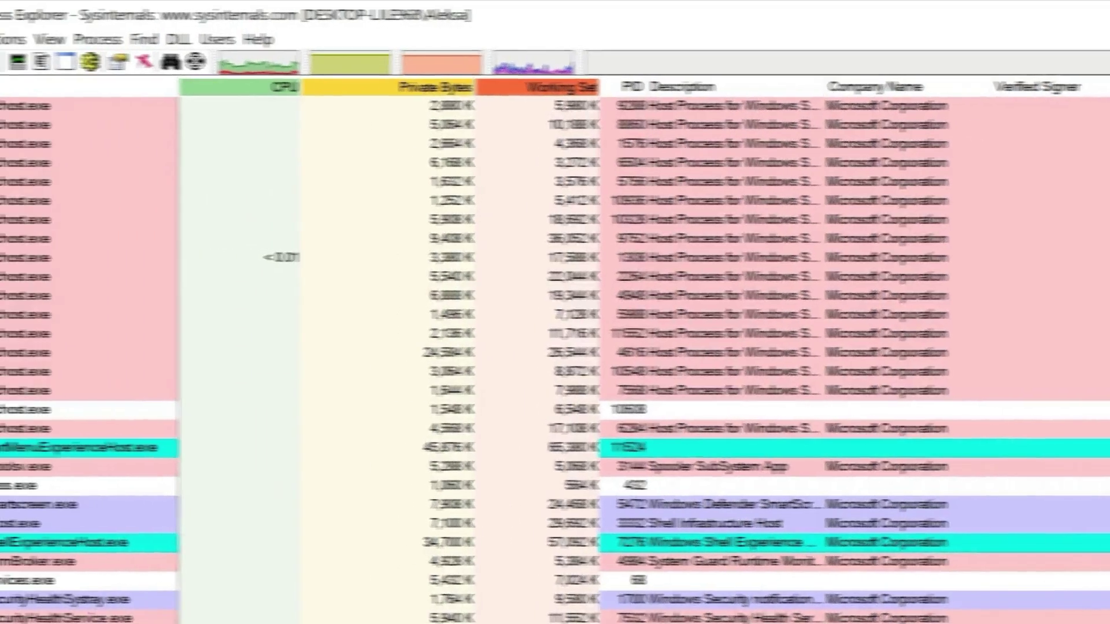
# Enable Verify Image Signatures and review publishers like Microsoft Windows and NVIDIA in Verified Signer
pyautogui.click(60, 40)
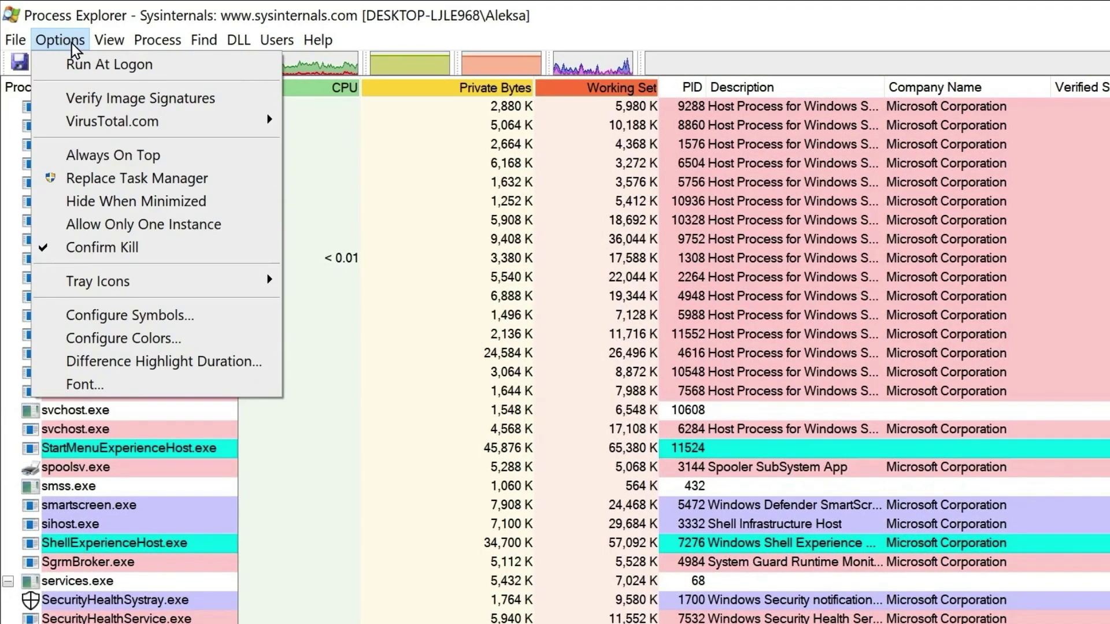
pyautogui.click(130, 98)
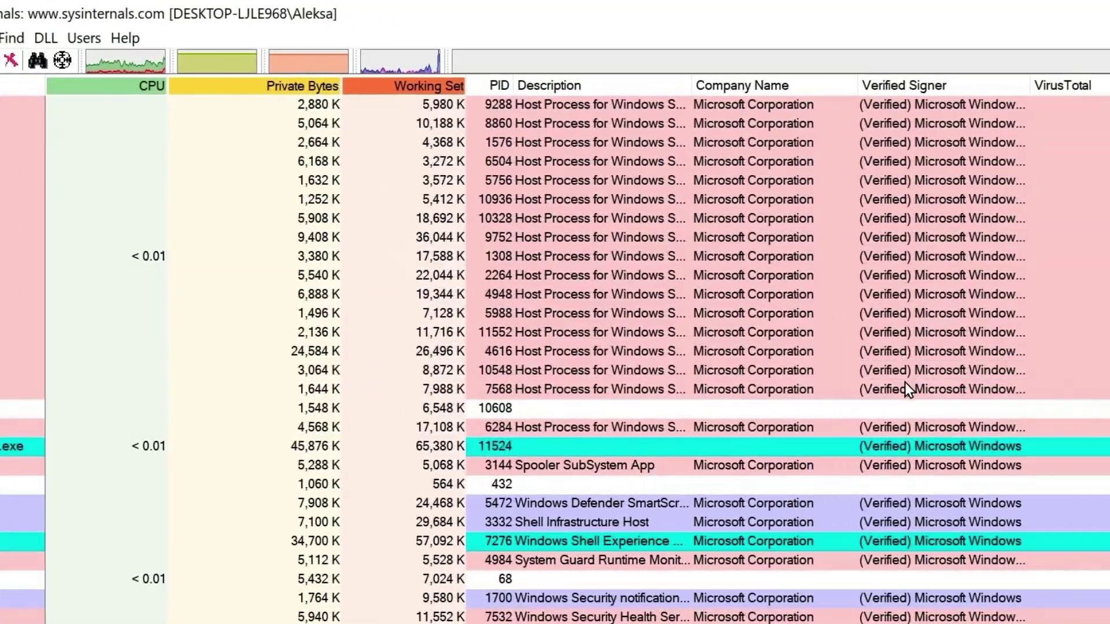
pyautogui.scroll(4, 904, 383)
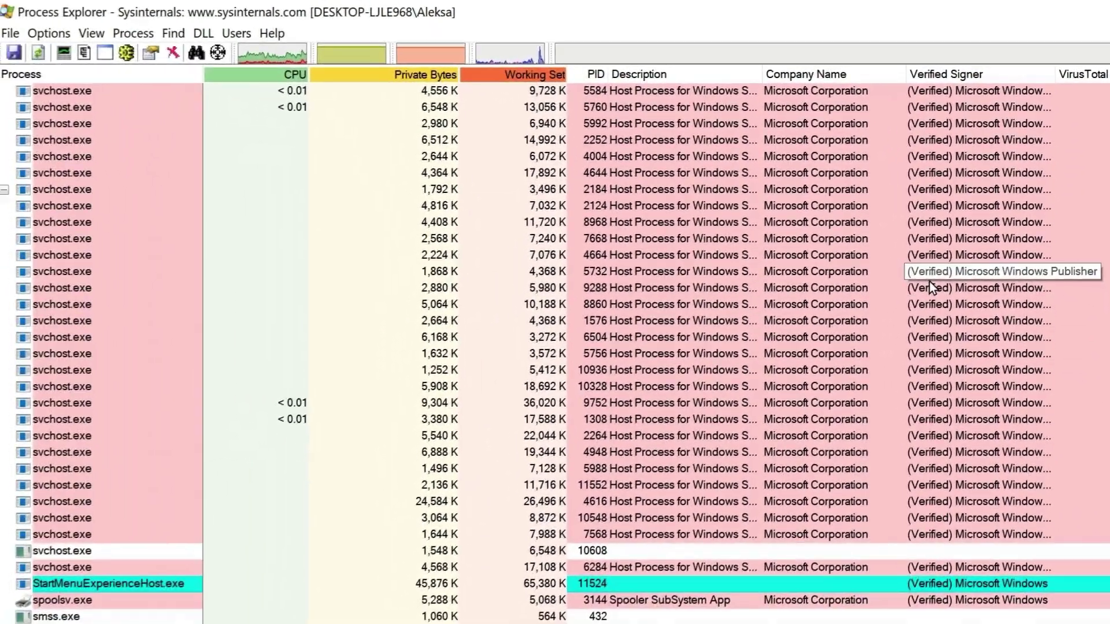
pyautogui.moveTo(120, 282)
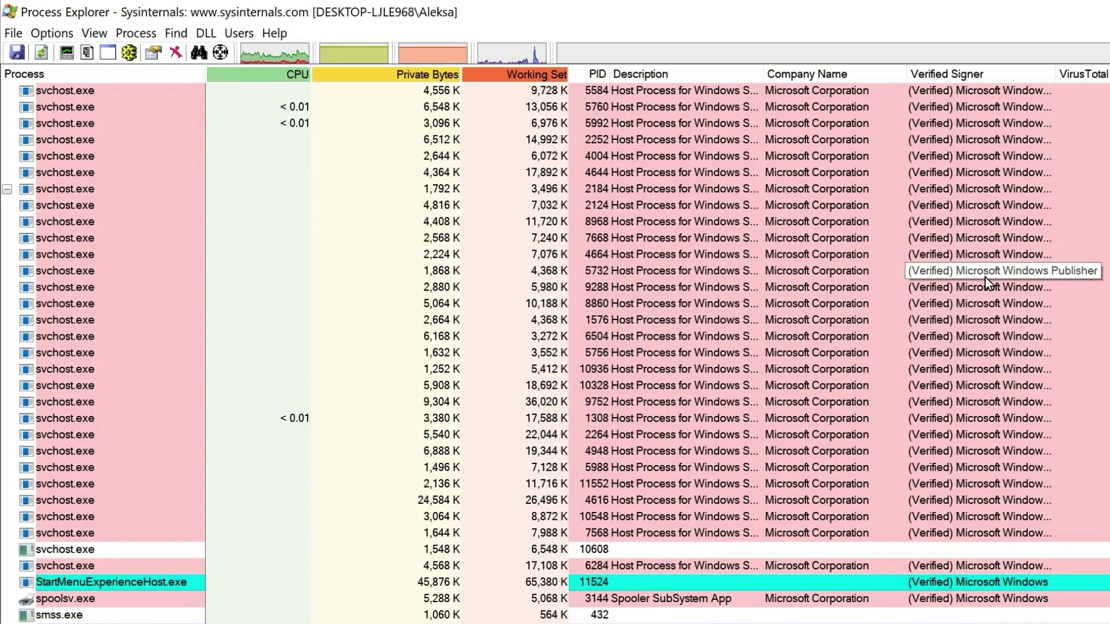
pyautogui.scroll(-1, 985, 278)
pyautogui.scroll(-1, 947, 430)
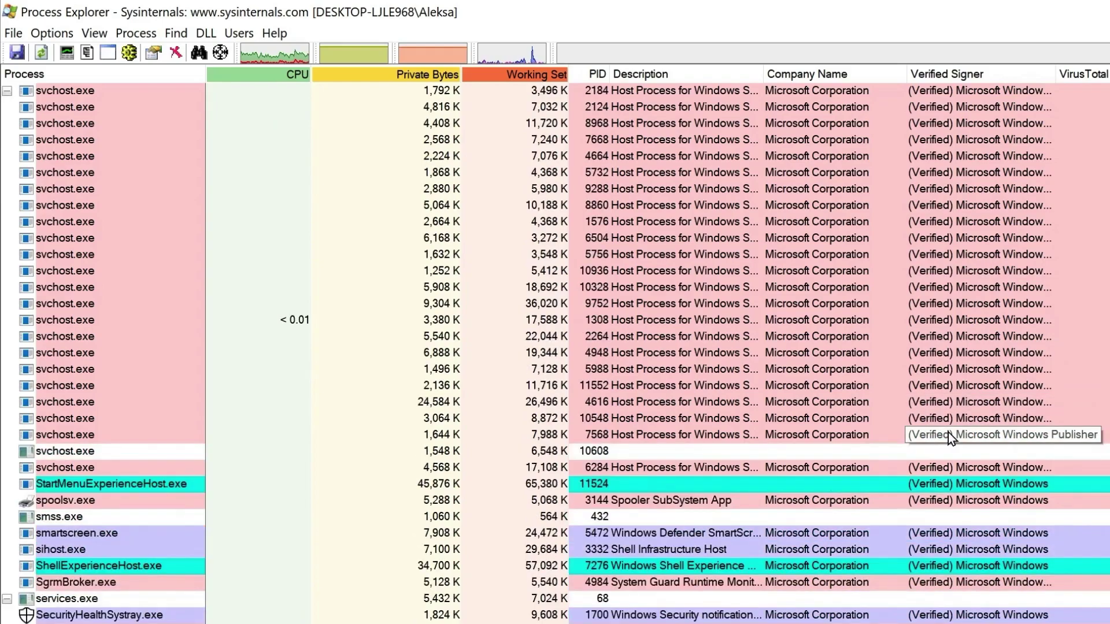
pyautogui.scroll(-5, 973, 481)
pyautogui.scroll(-3, 975, 482)
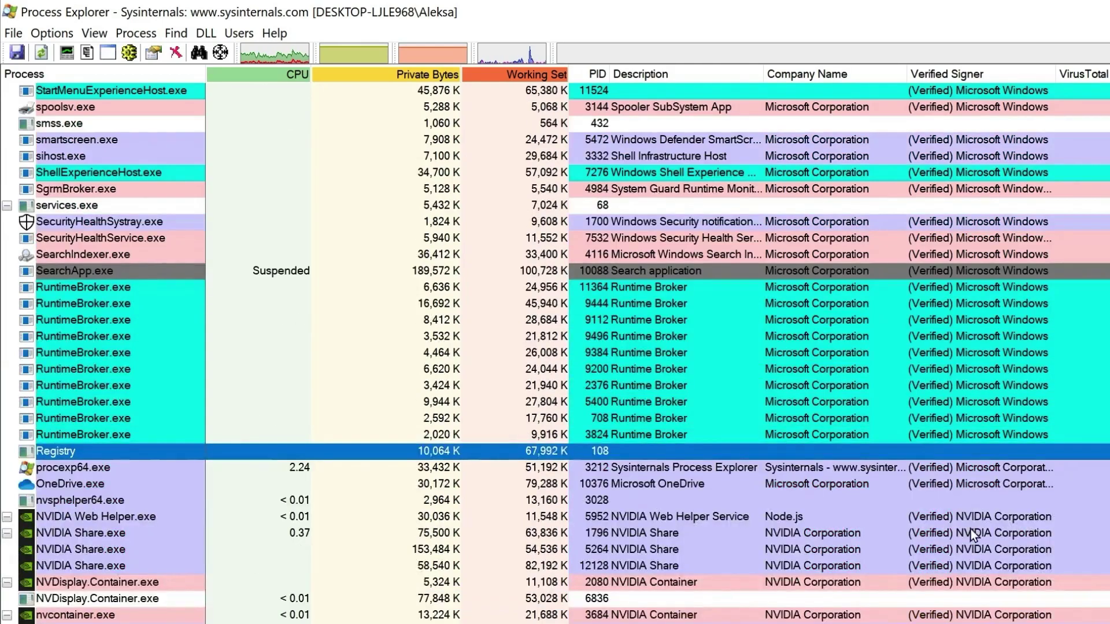
pyautogui.scroll(-3, 970, 529)
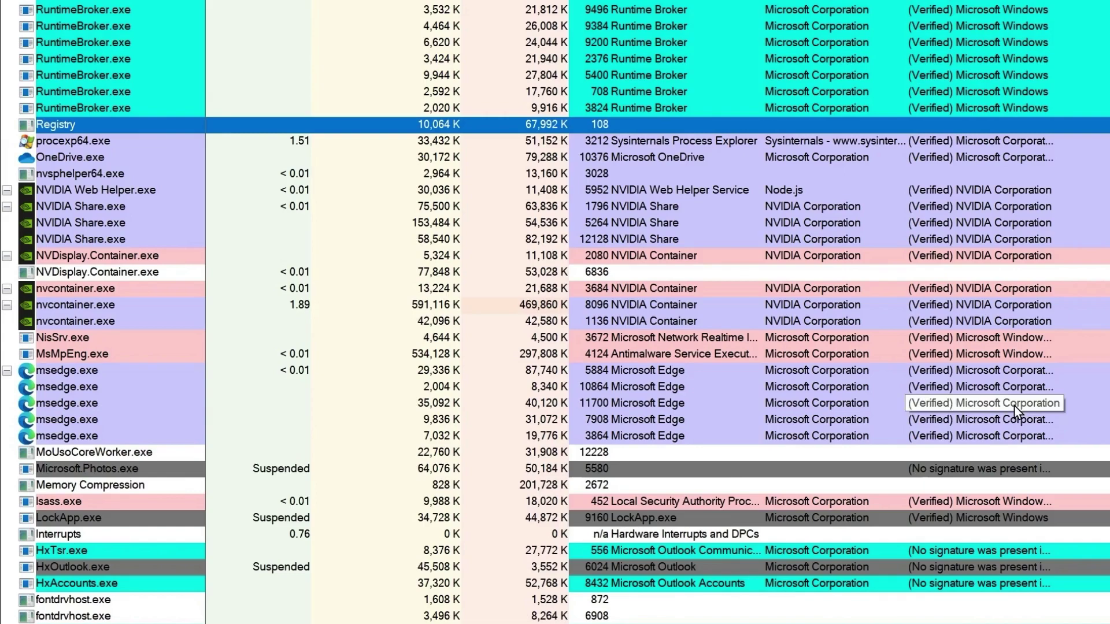
pyautogui.moveTo(103, 473)
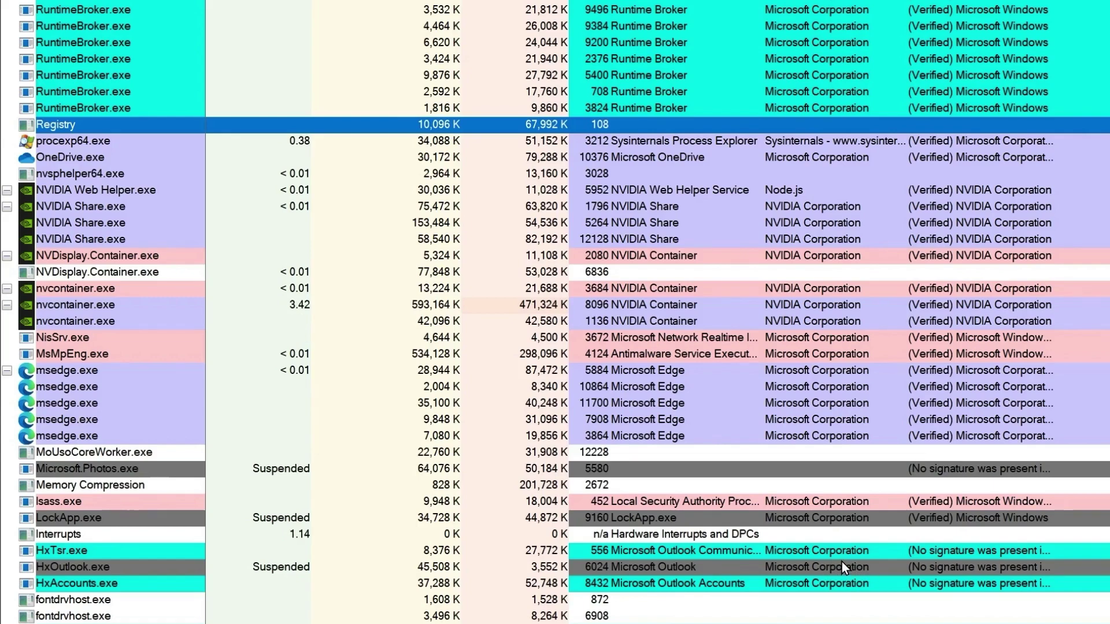
pyautogui.moveTo(2, 476)
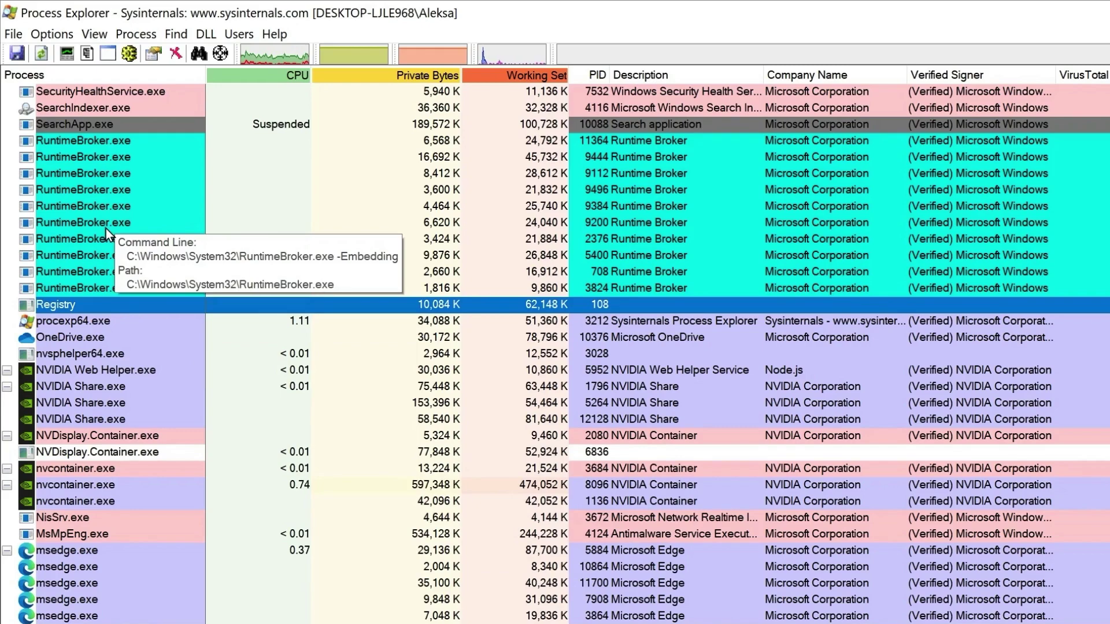
pyautogui.scroll(8, 223, 515)
pyautogui.scroll(15, 223, 515)
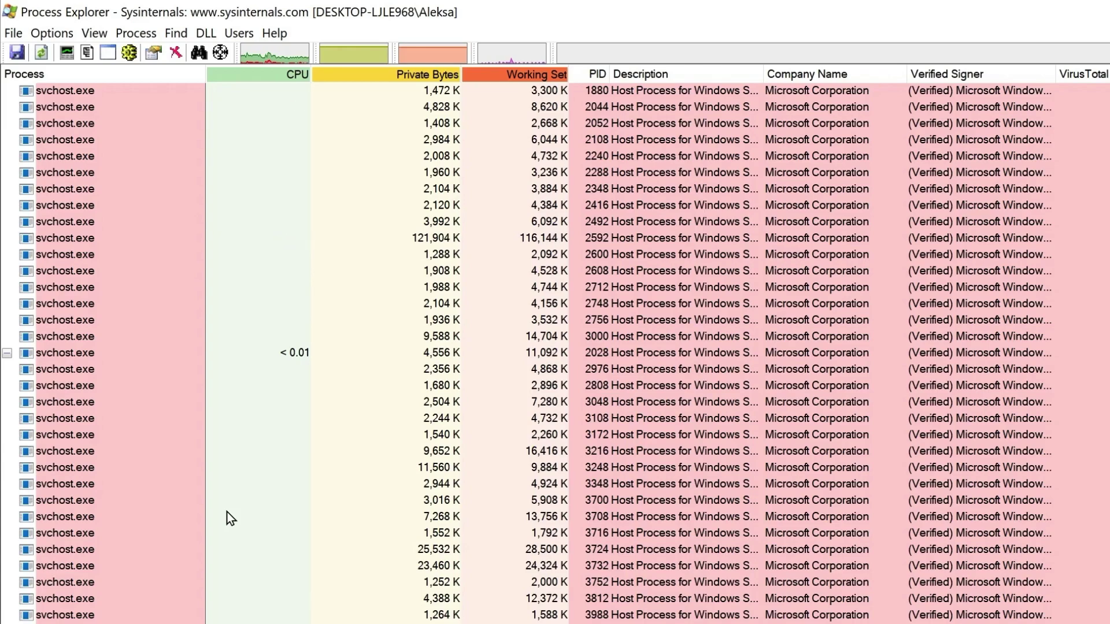
pyautogui.scroll(11, 227, 513)
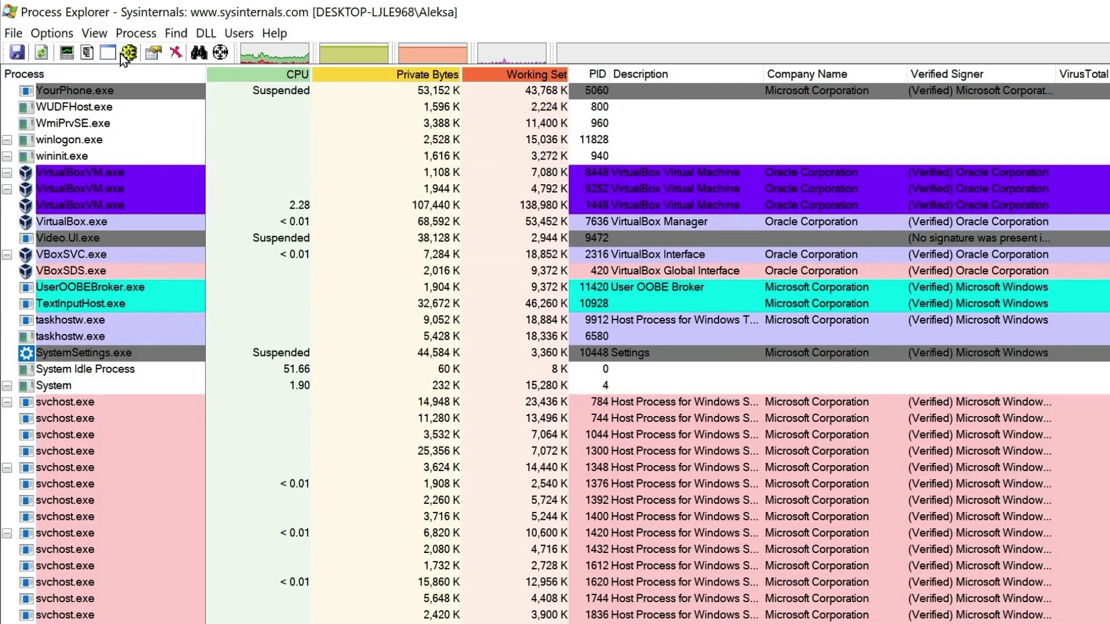
# Submit all processes to VirusTotal.com so the VirusTotal column shows ratios like 0/74
pyautogui.click(53, 33)
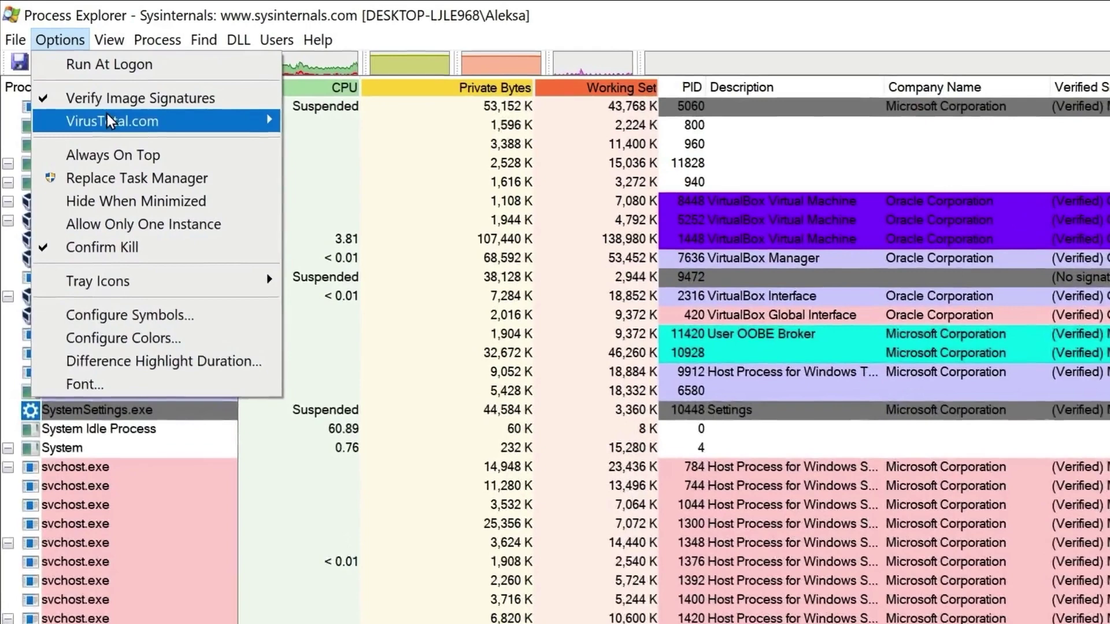
pyautogui.moveTo(89, 104)
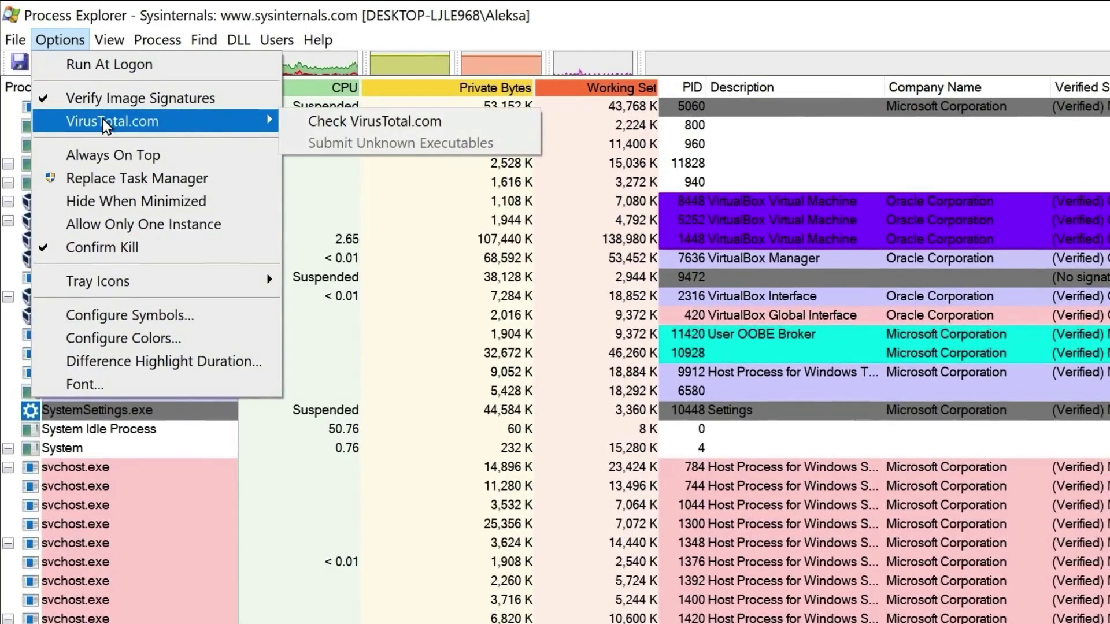
pyautogui.click(364, 120)
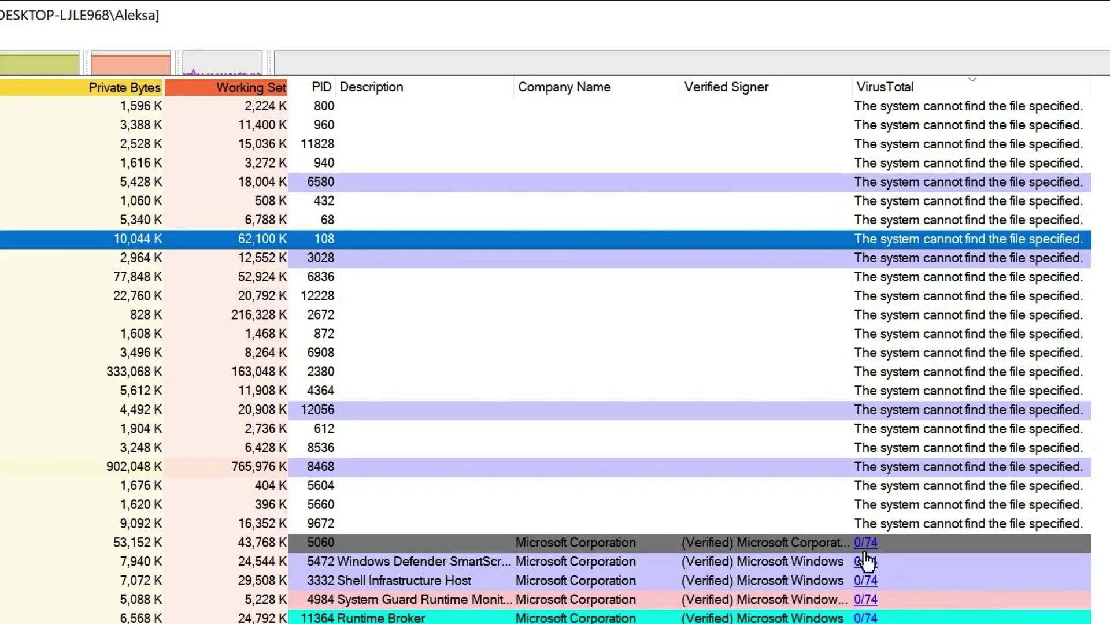
pyautogui.scroll(-6, 899, 610)
pyautogui.scroll(-14, 688, 359)
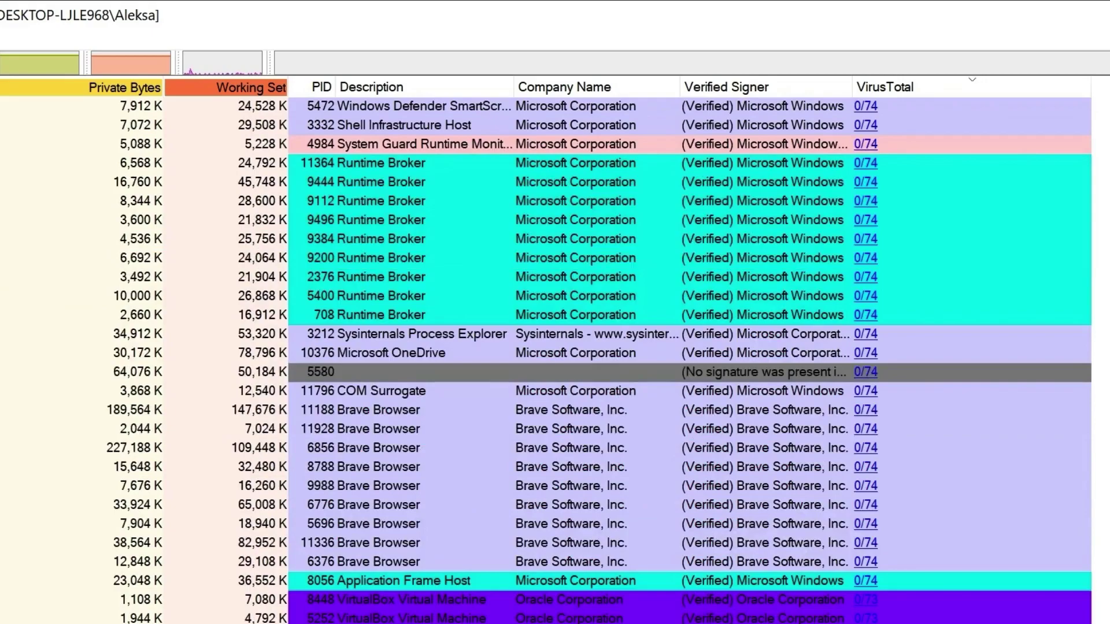
pyautogui.scroll(-20, 892, 284)
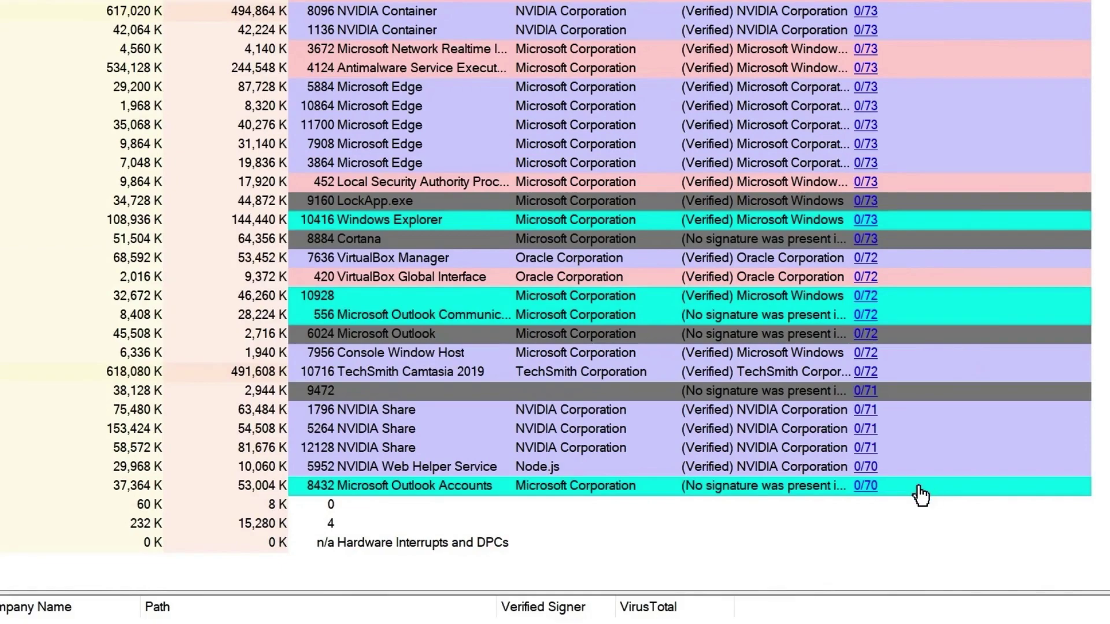
pyautogui.scroll(10, 921, 496)
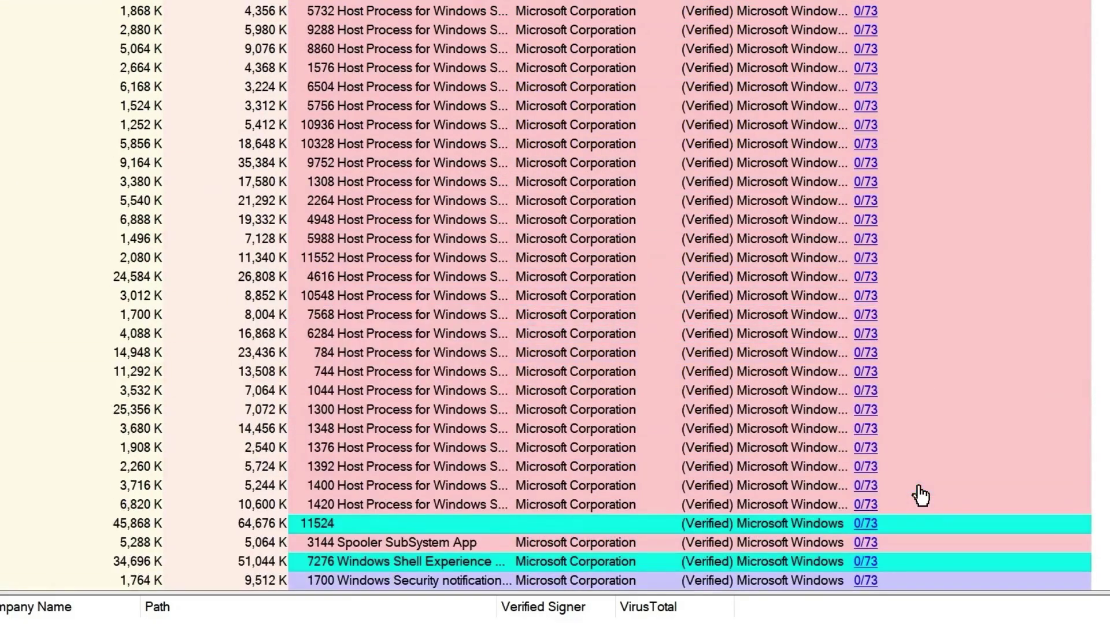
pyautogui.scroll(20, 921, 496)
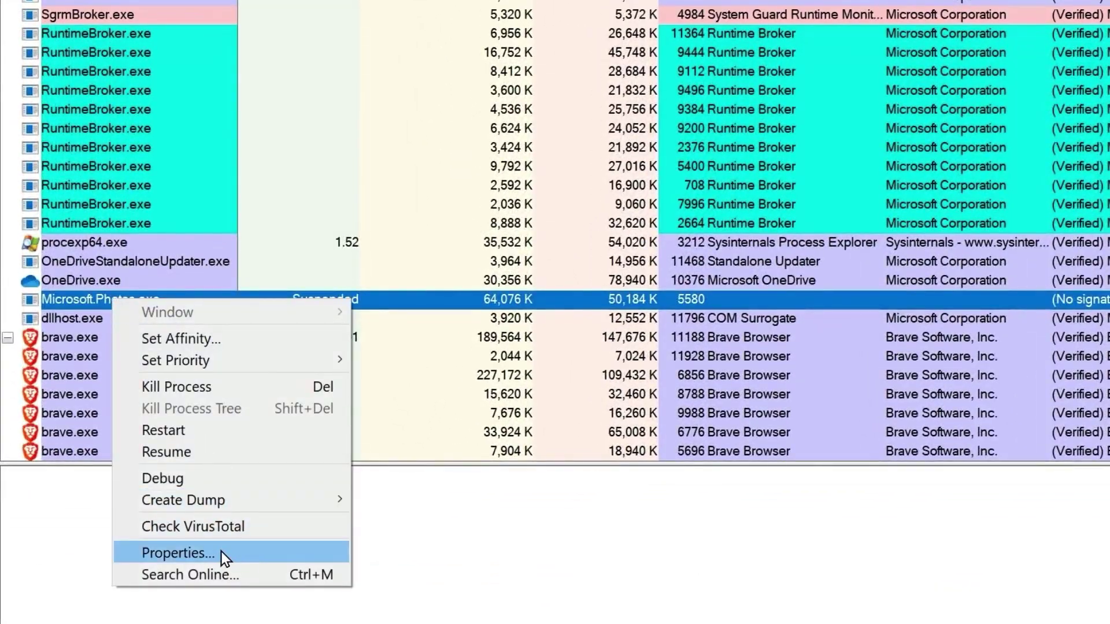
# Inspect Microsoft.Photos.exe's TCP/IP, Image and Strings properties, then close the dialog
pyautogui.click(221, 553)
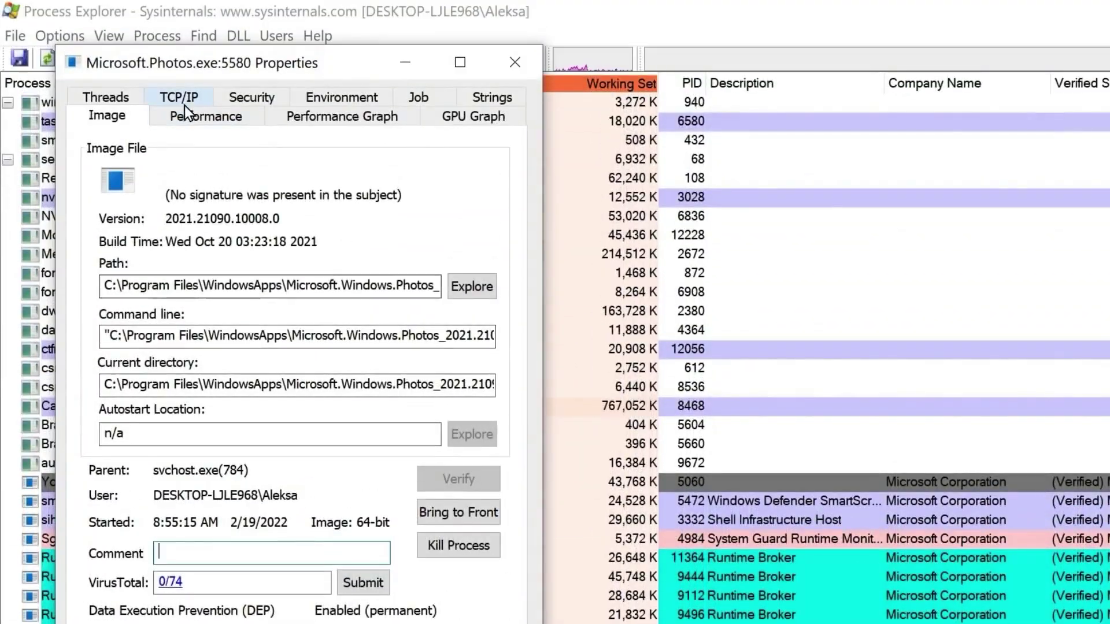
pyautogui.click(179, 102)
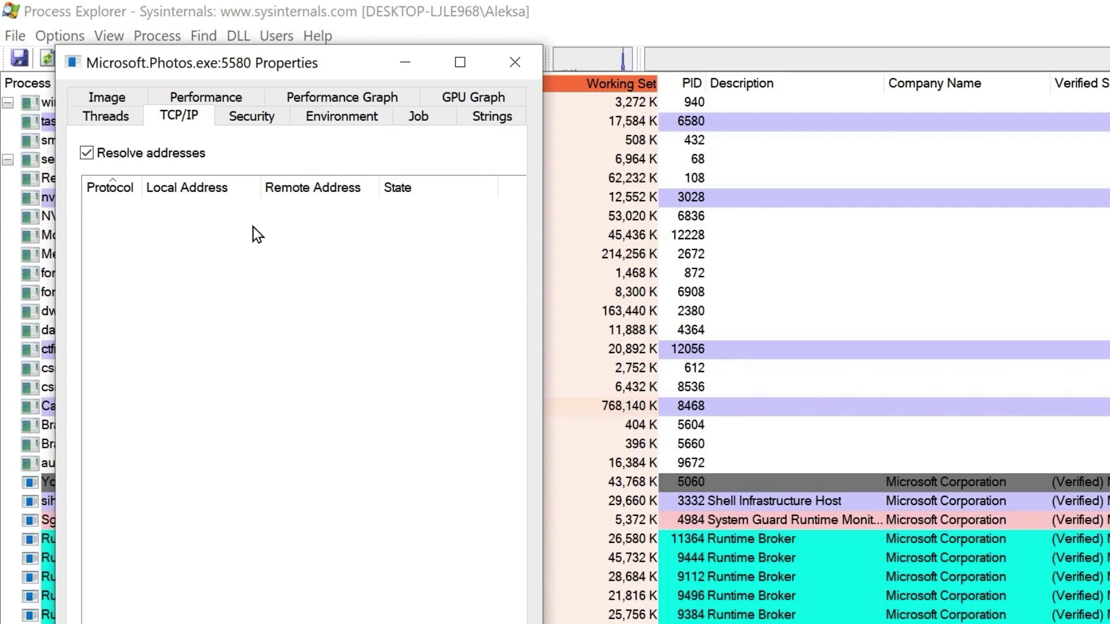
pyautogui.click(110, 99)
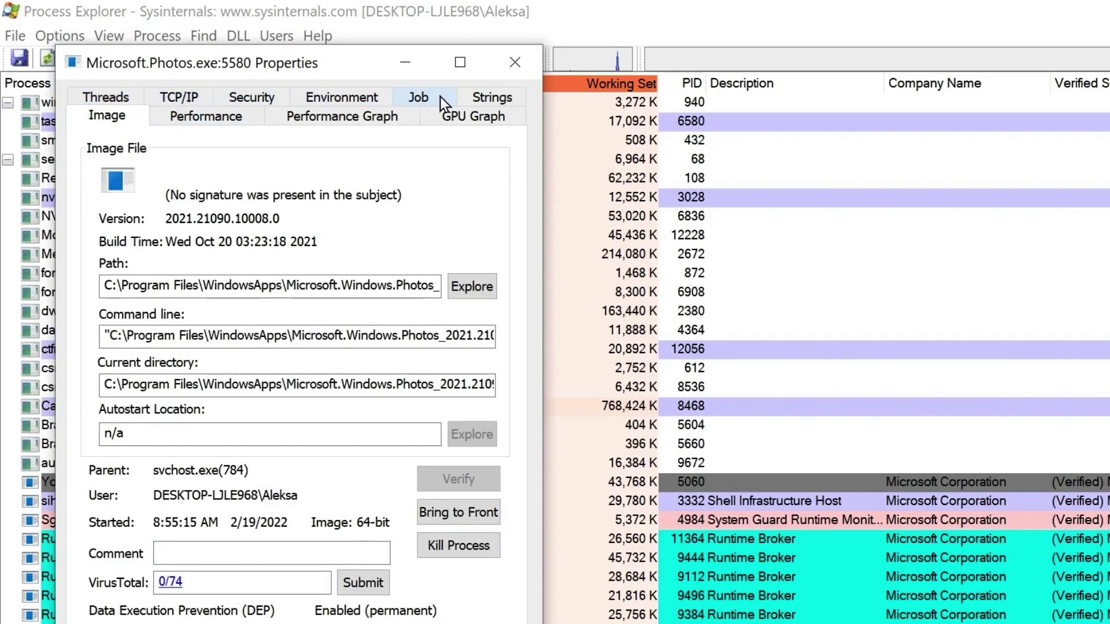
pyautogui.click(489, 98)
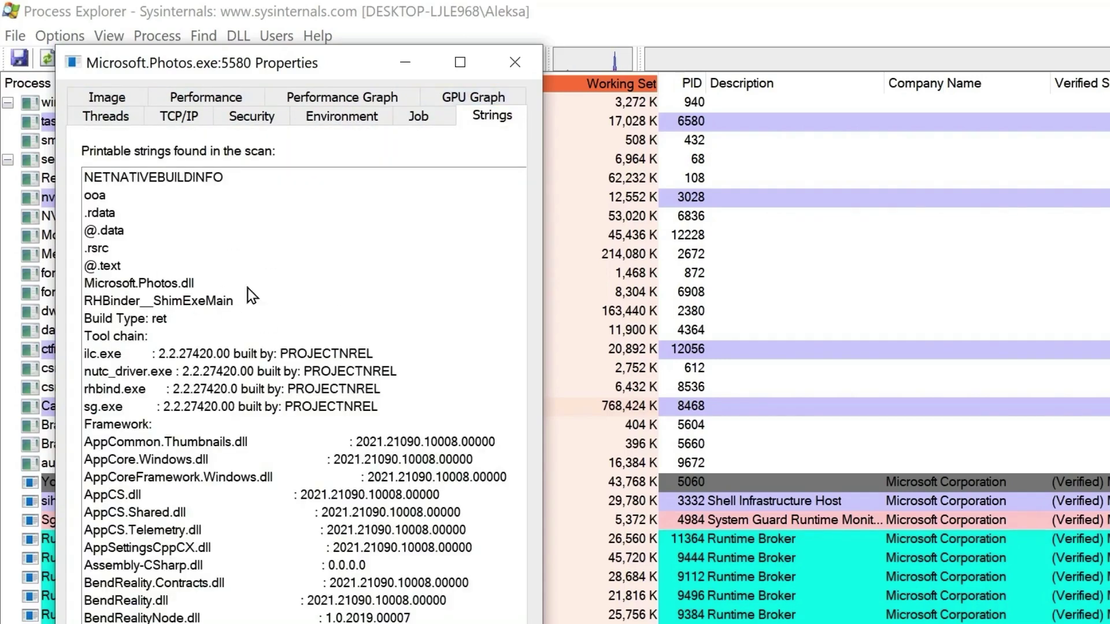
pyautogui.scroll(-20, 289, 300)
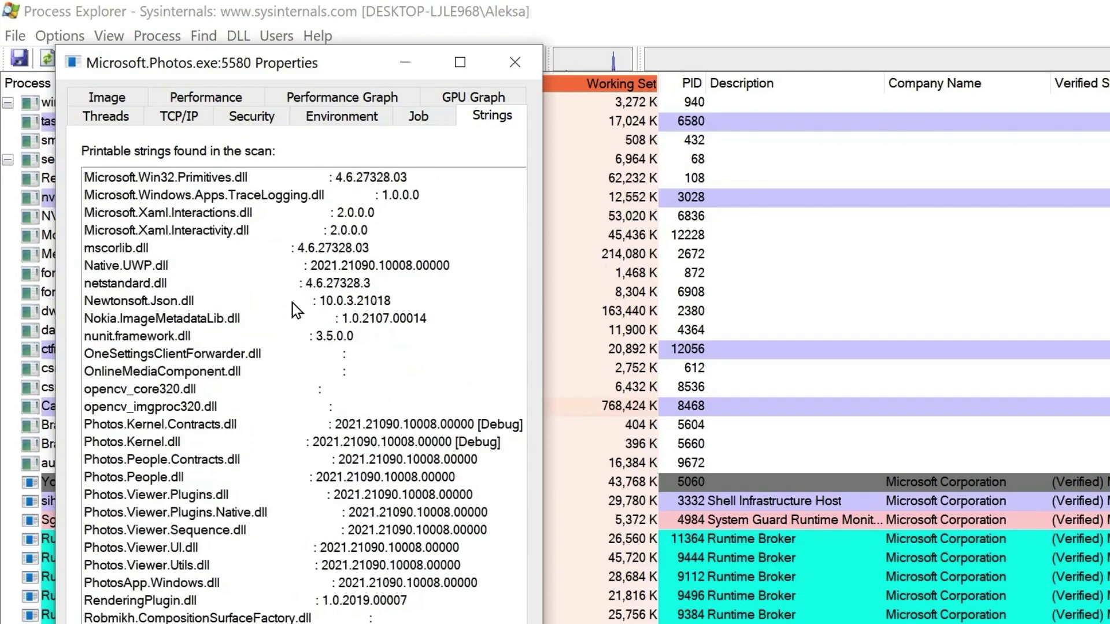
pyautogui.scroll(-17, 292, 303)
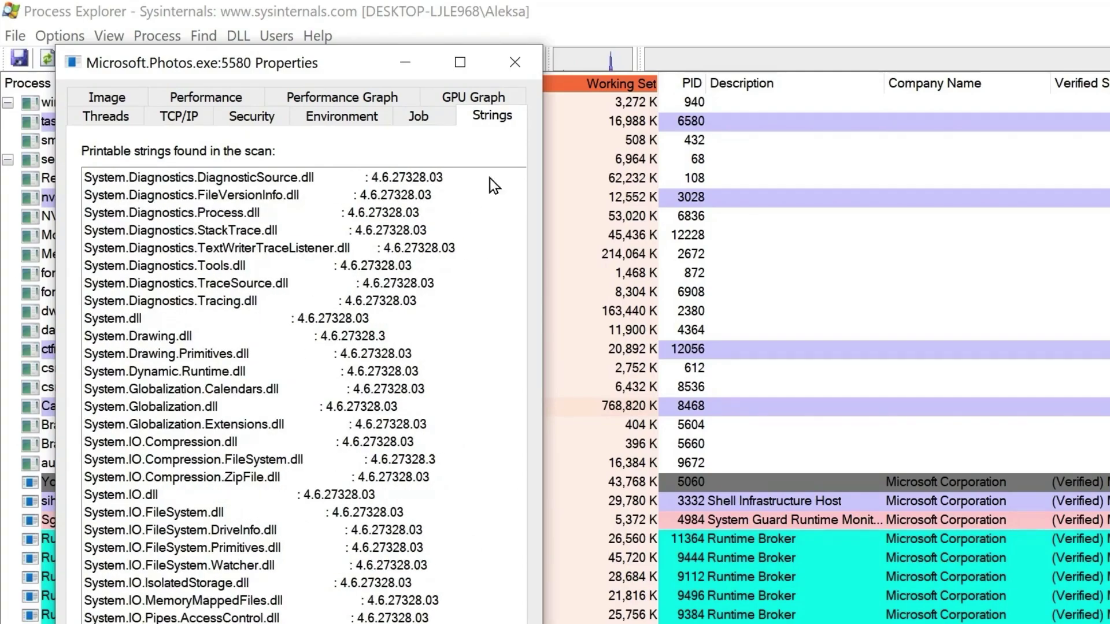
pyautogui.click(515, 65)
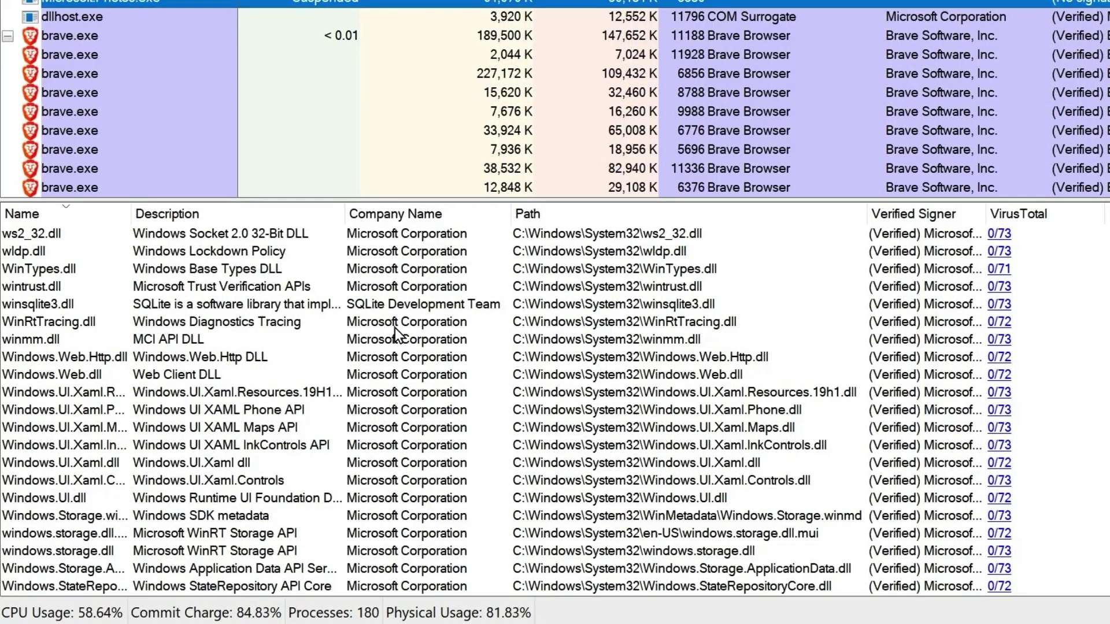
pyautogui.moveTo(100, 2)
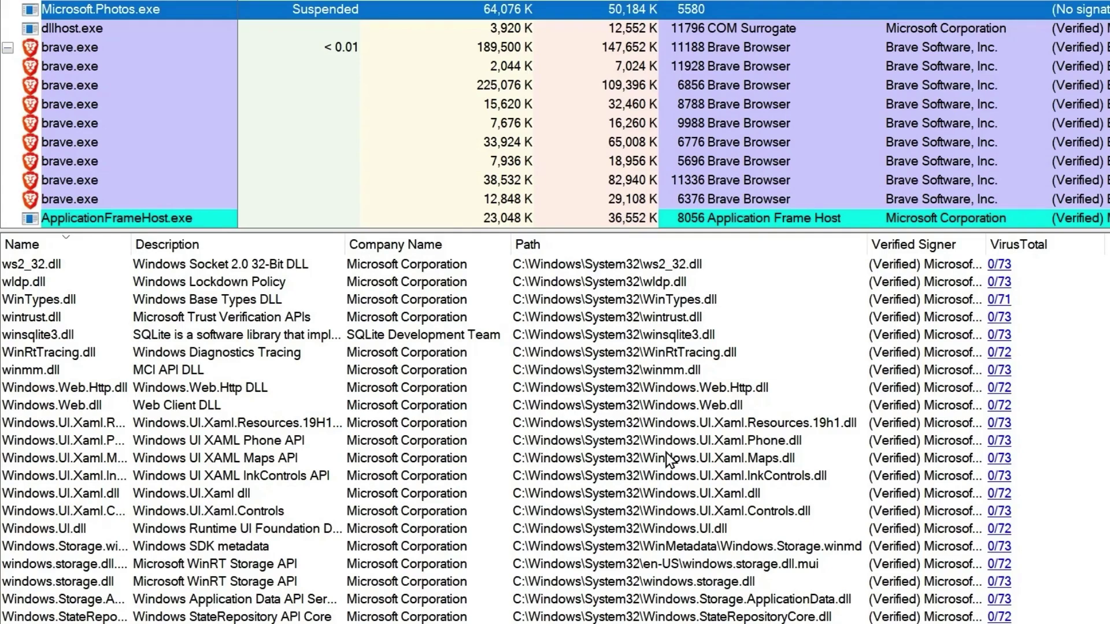
pyautogui.scroll(-20, 509, 345)
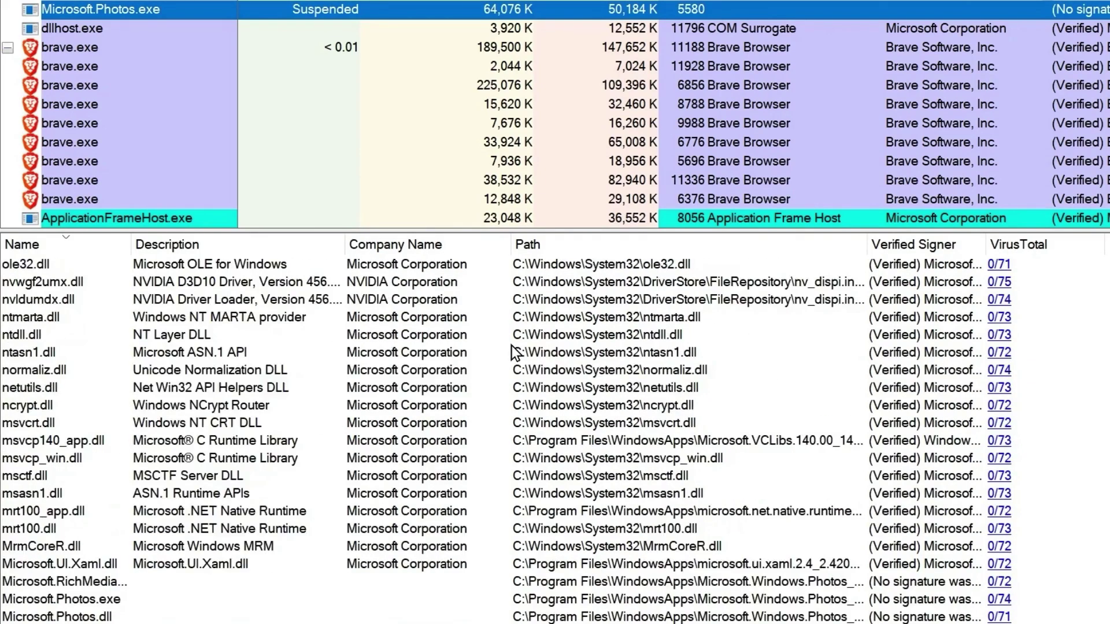
pyautogui.scroll(-4, 515, 350)
pyautogui.scroll(20, 516, 346)
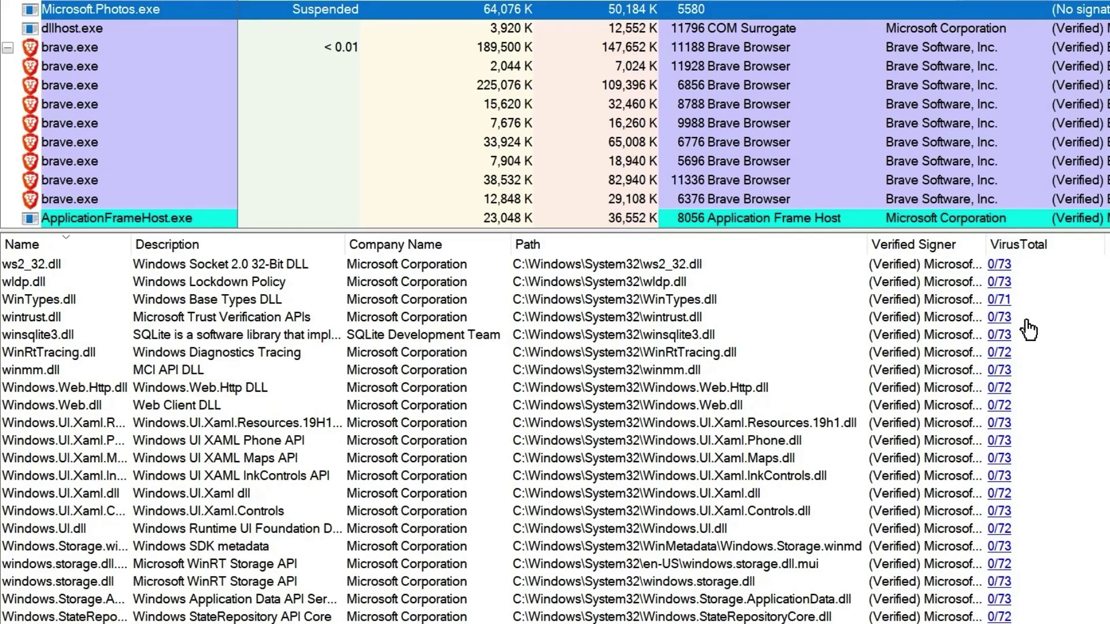
pyautogui.scroll(-11, 1028, 330)
pyautogui.scroll(-20, 1028, 329)
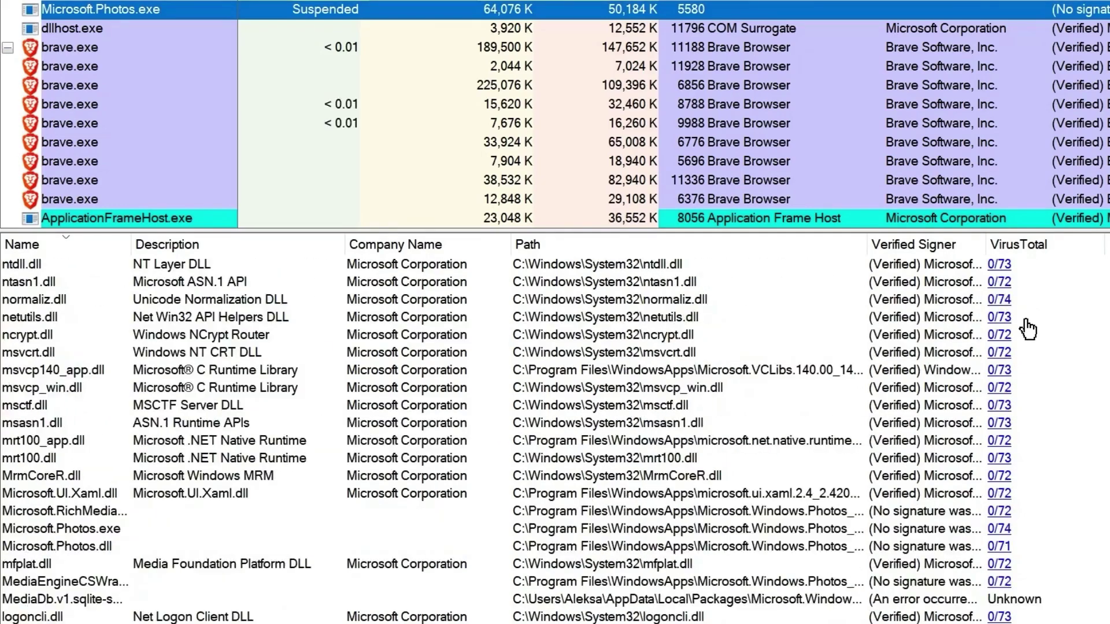
pyautogui.scroll(-5, 1048, 340)
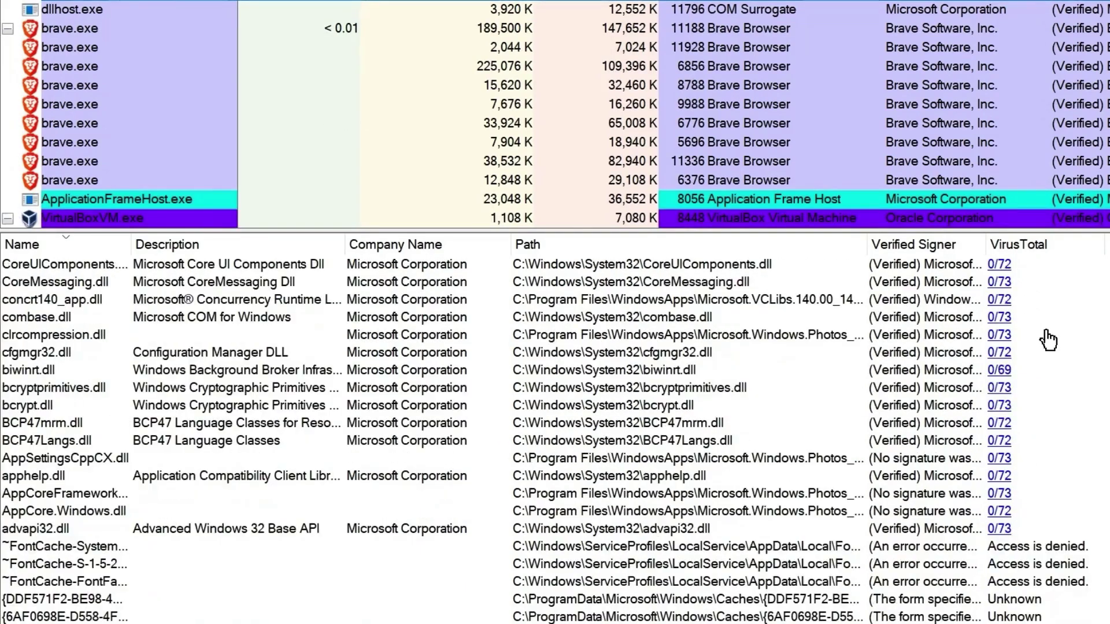
pyautogui.scroll(4, 1062, 522)
pyautogui.scroll(8, 1062, 522)
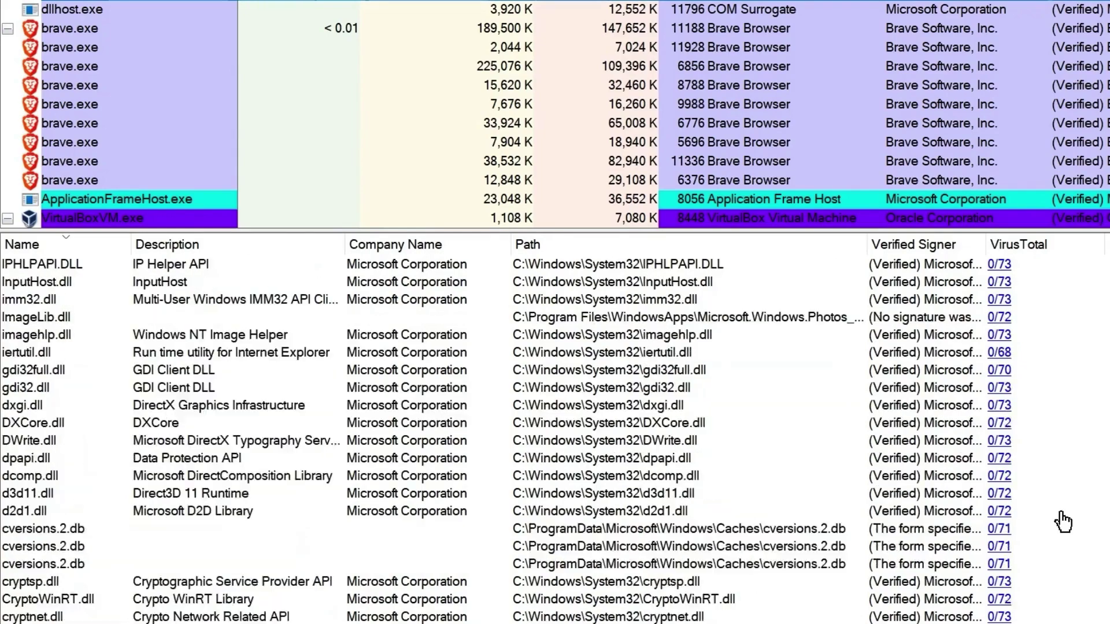
pyautogui.scroll(7, 1063, 522)
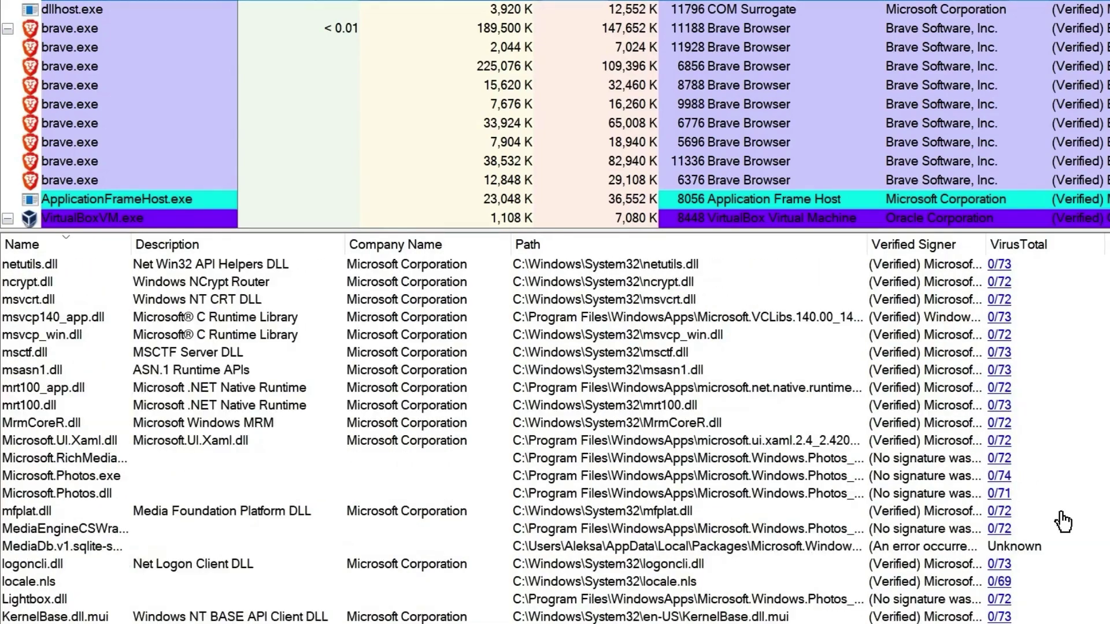
pyautogui.scroll(8, 1063, 522)
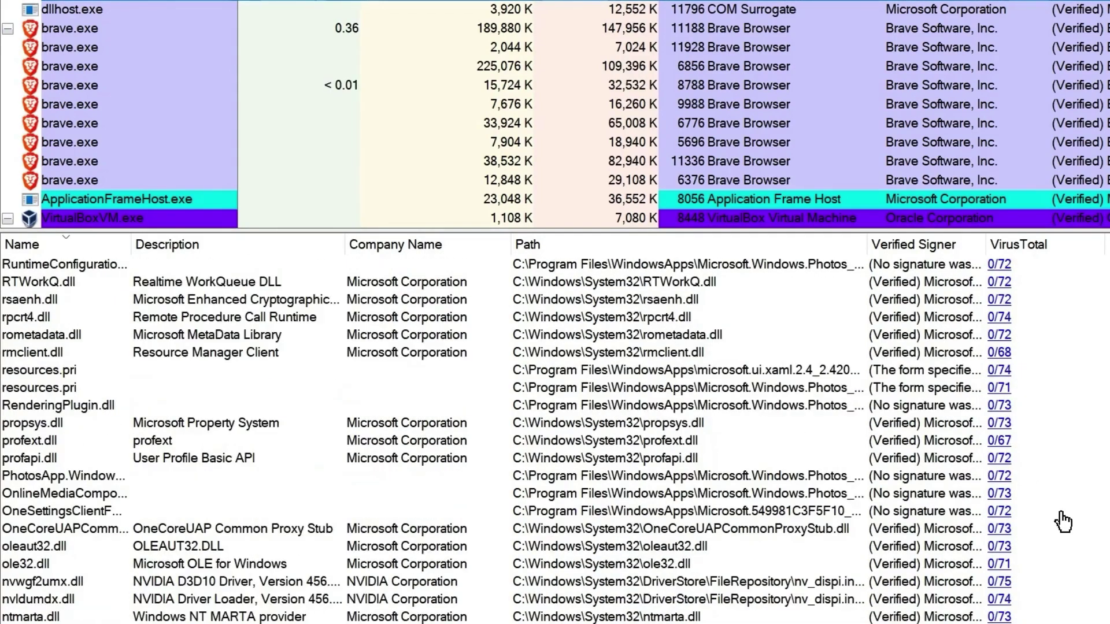
pyautogui.scroll(15, 740, 390)
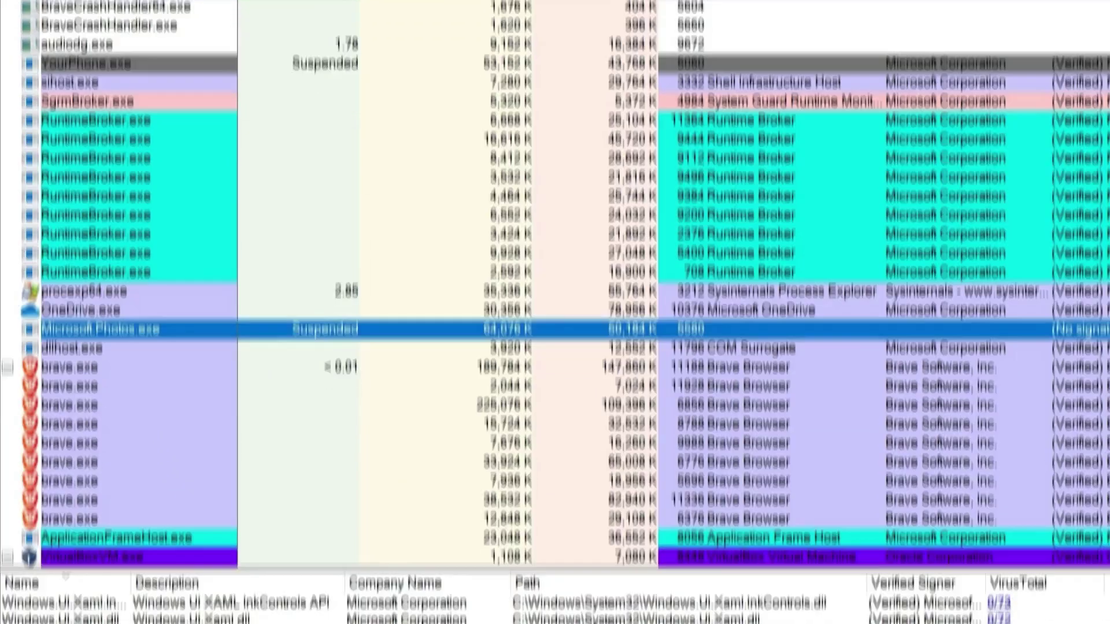
pyautogui.scroll(-4, 749, 373)
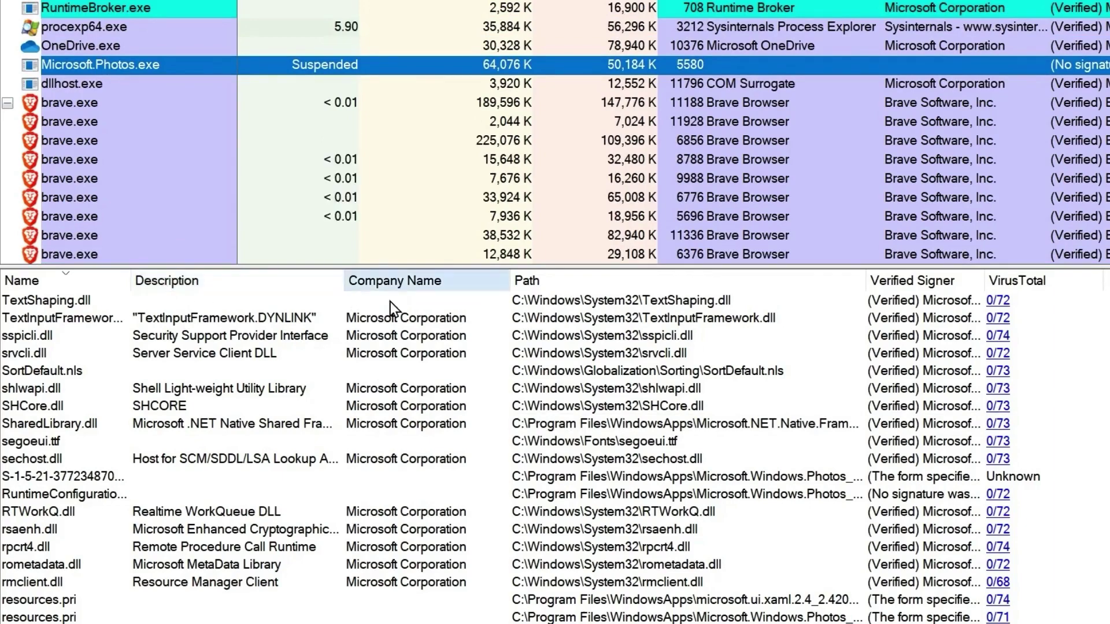
pyautogui.scroll(15, 526, 442)
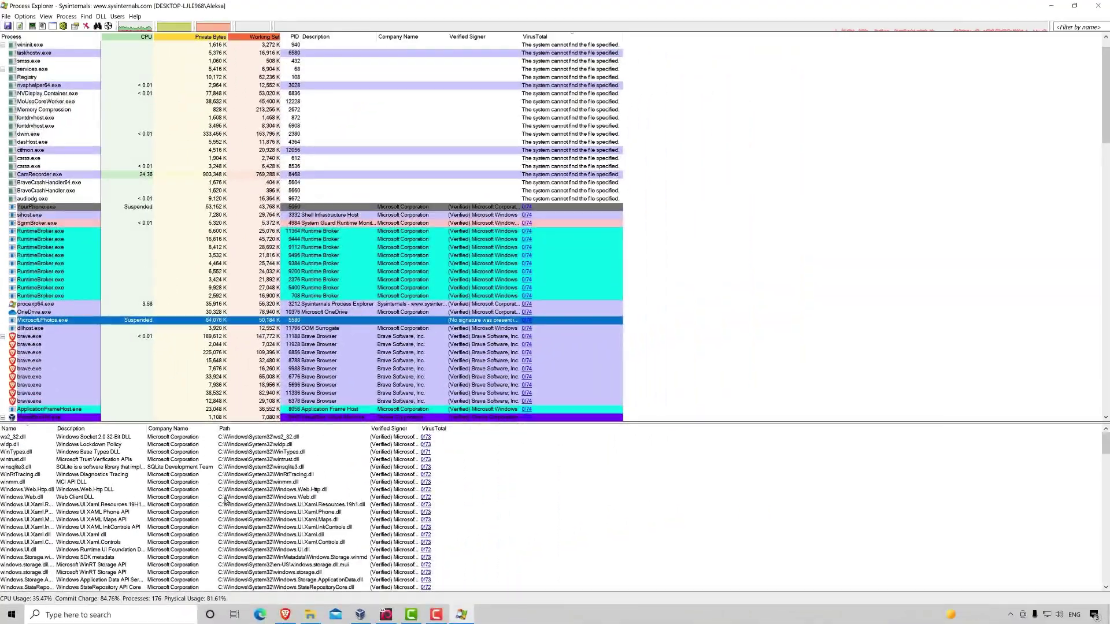
# Minimize the Process Explorer window
pyautogui.click(1052, 5)
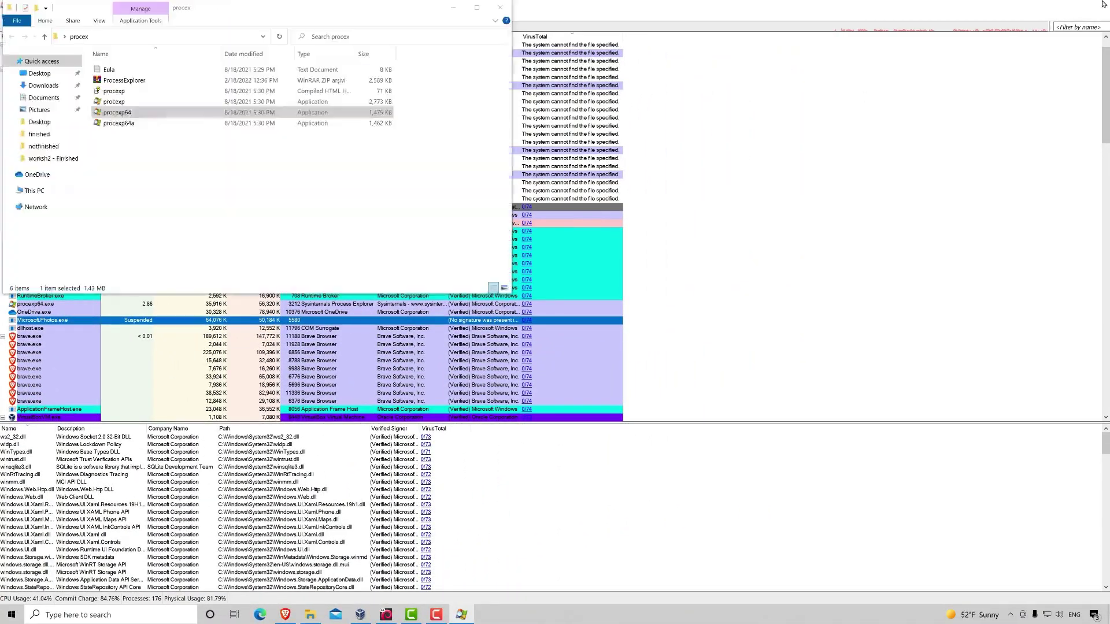